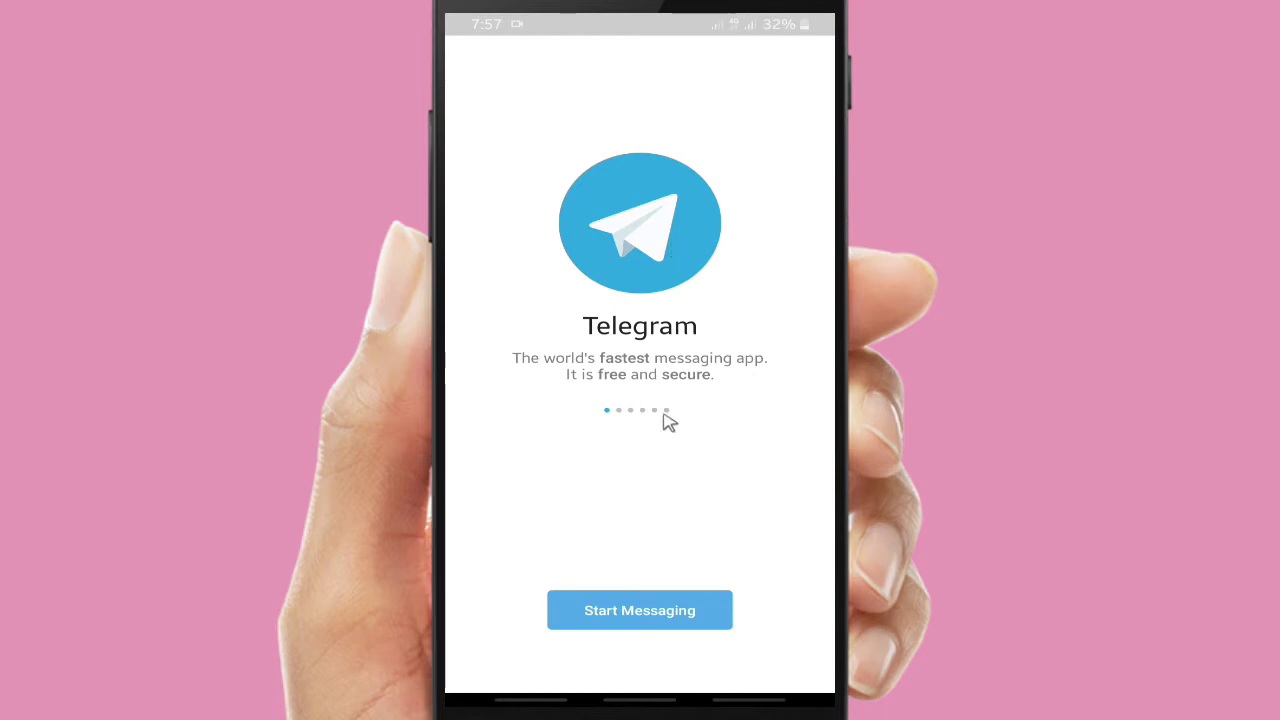
# Swipe through the Fast, Free, Powerful and Secure intro pages to reach Cloud-Based
pyautogui.moveTo(636, 404); pyautogui.dragTo(503, 423)
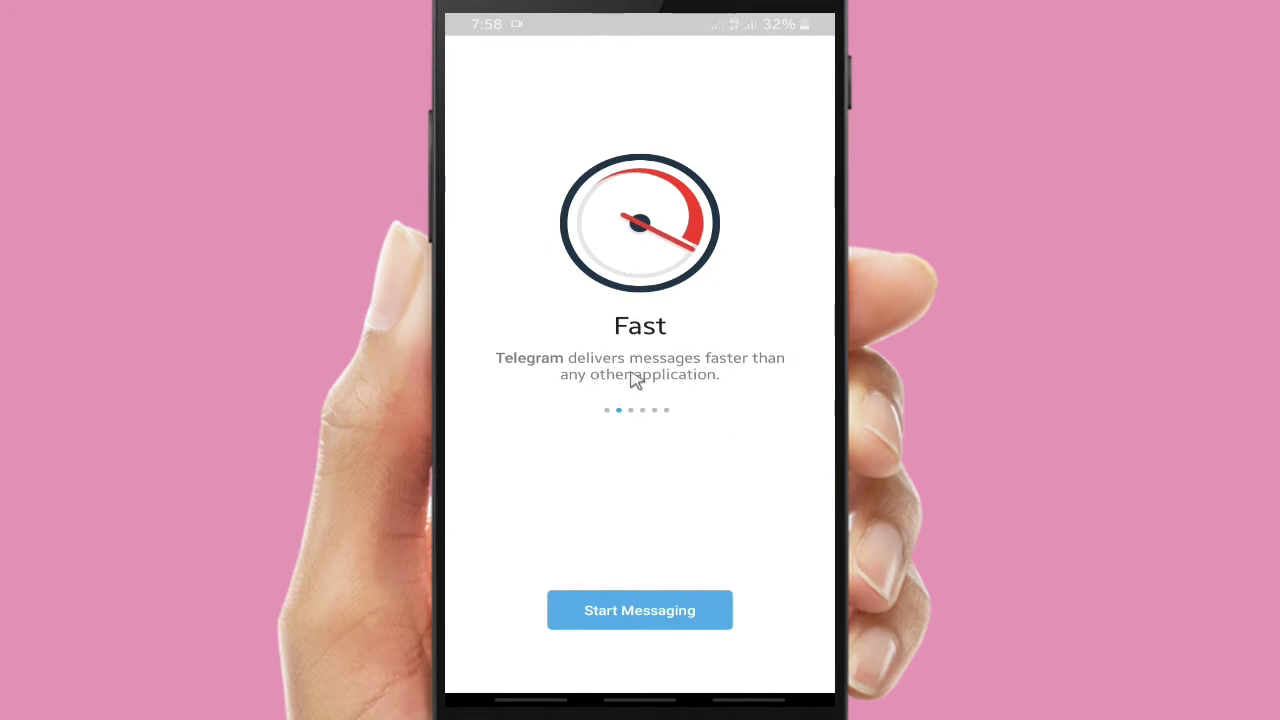
pyautogui.moveTo(800, 334); pyautogui.dragTo(443, 449)
pyautogui.moveTo(740, 330); pyautogui.dragTo(480, 474)
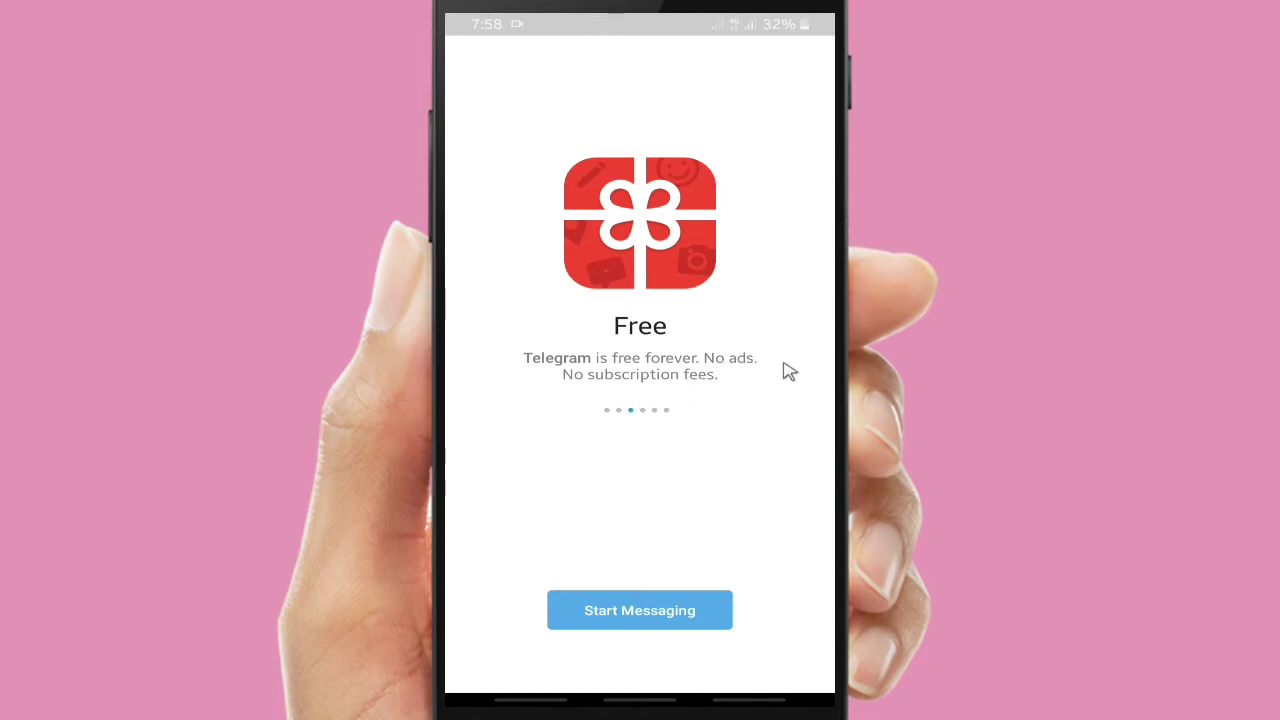
pyautogui.moveTo(797, 361); pyautogui.dragTo(443, 360)
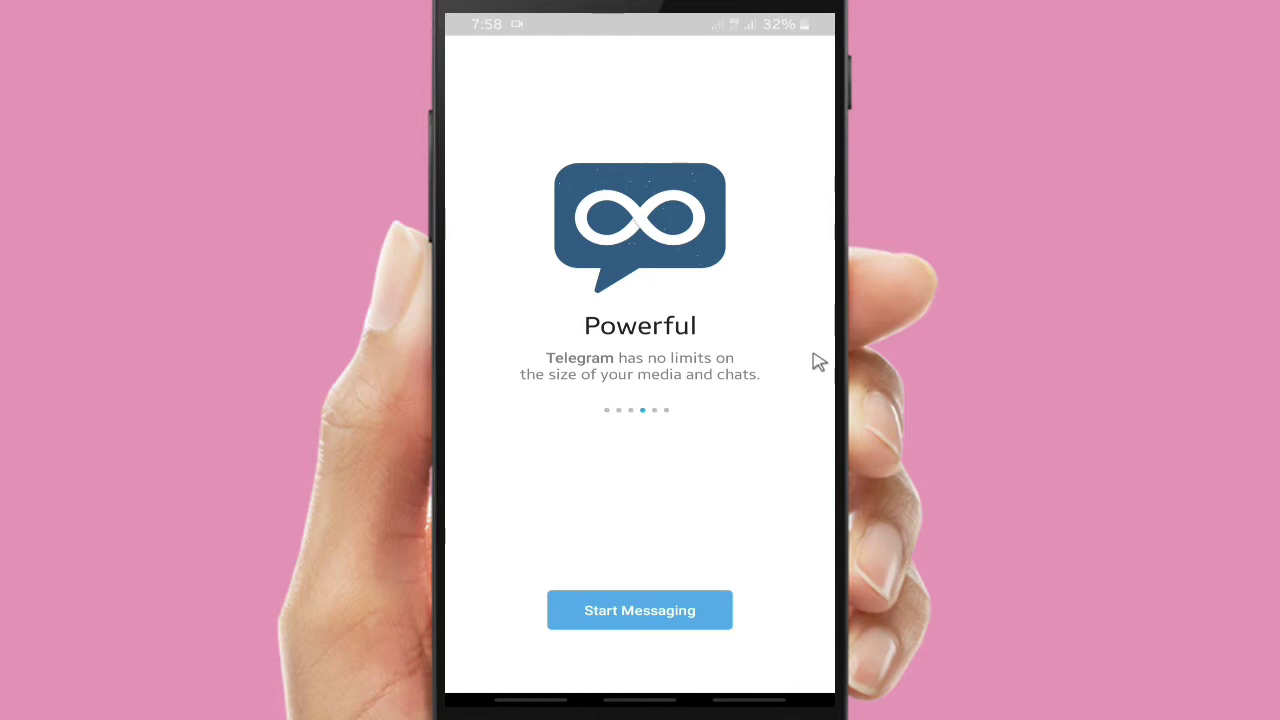
pyautogui.moveTo(766, 366); pyautogui.dragTo(443, 443)
pyautogui.moveTo(814, 357); pyautogui.dragTo(449, 366)
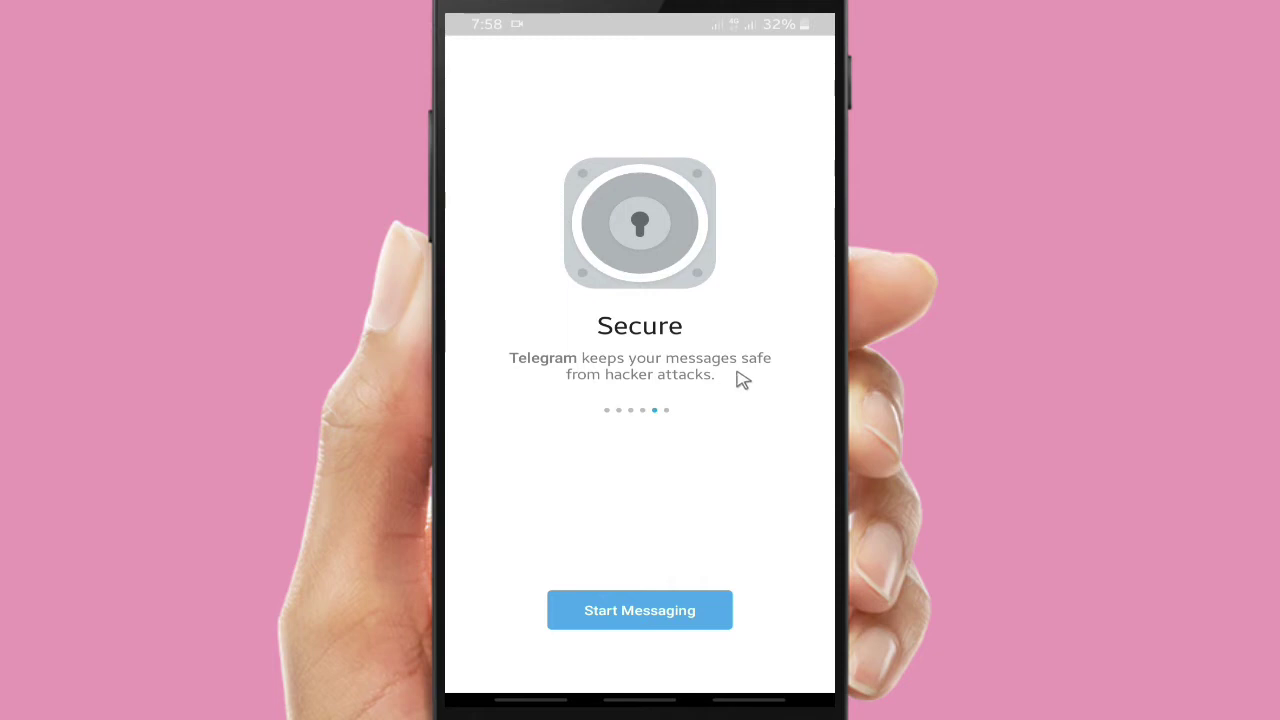
pyautogui.moveTo(767, 371); pyautogui.dragTo(457, 357)
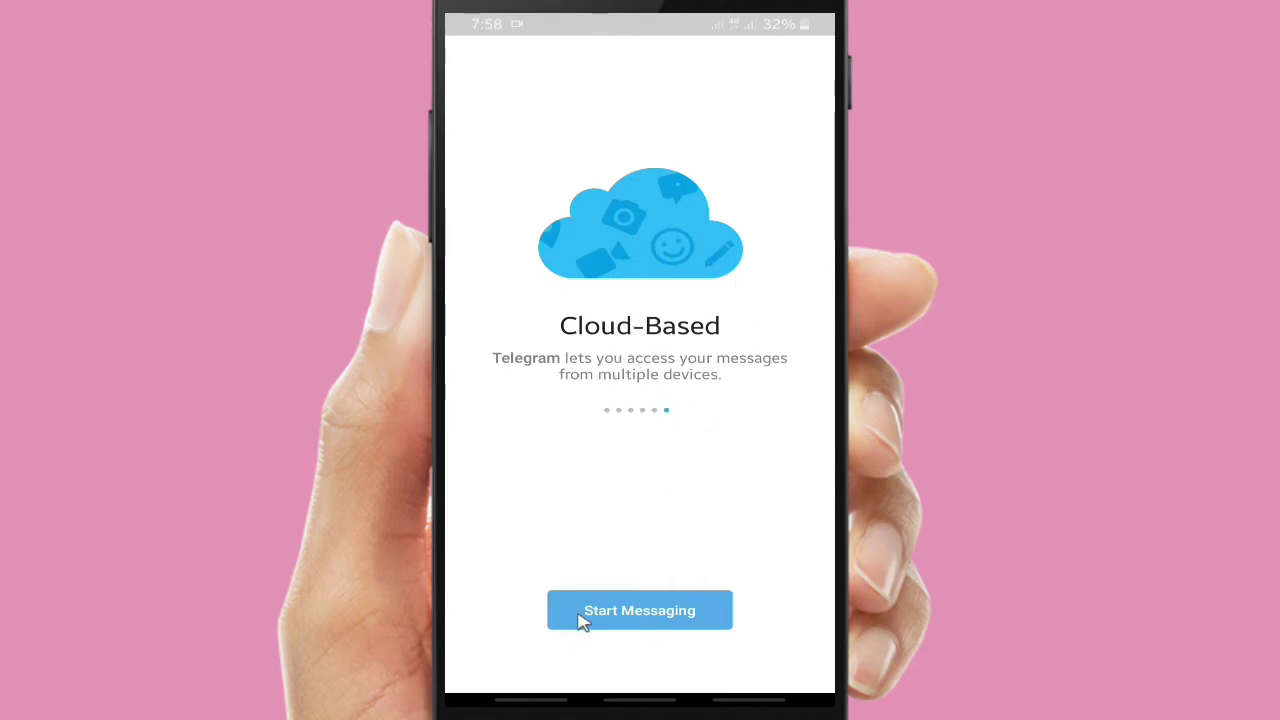
# Start messaging and submit the account's phone number after the Indonesia +62 code
pyautogui.click(640, 612)
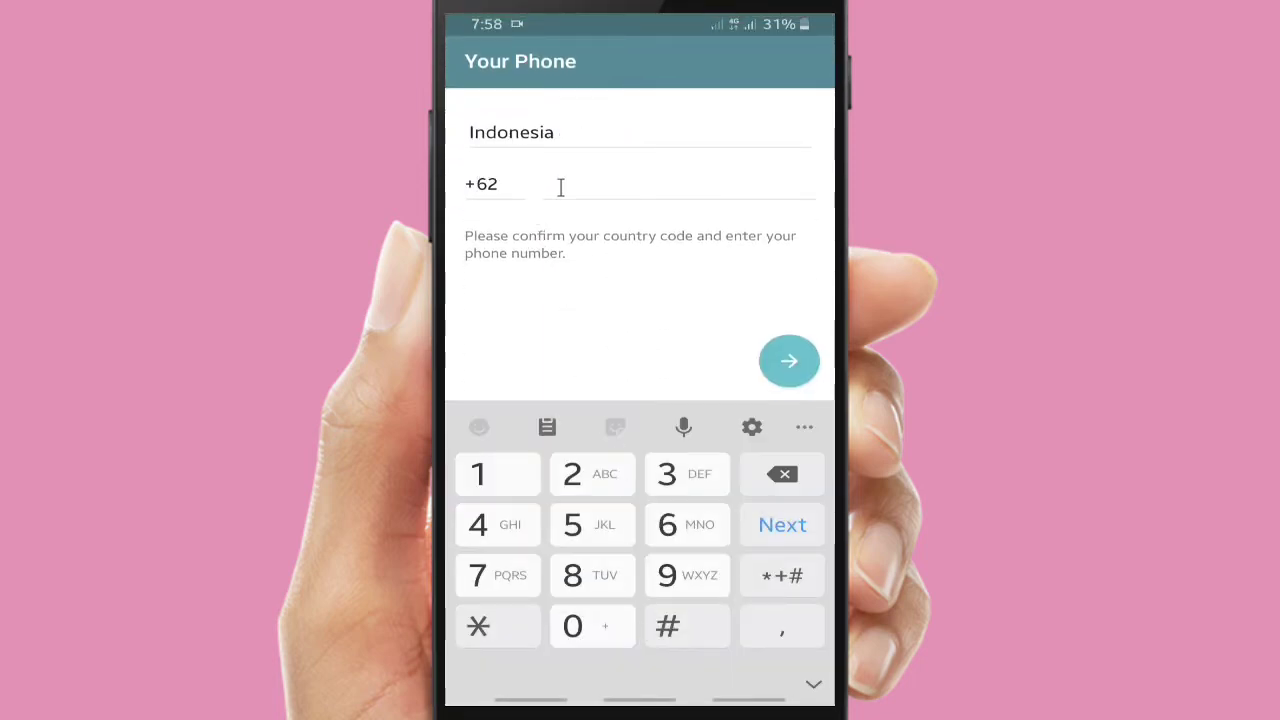
pyautogui.click(592, 575)
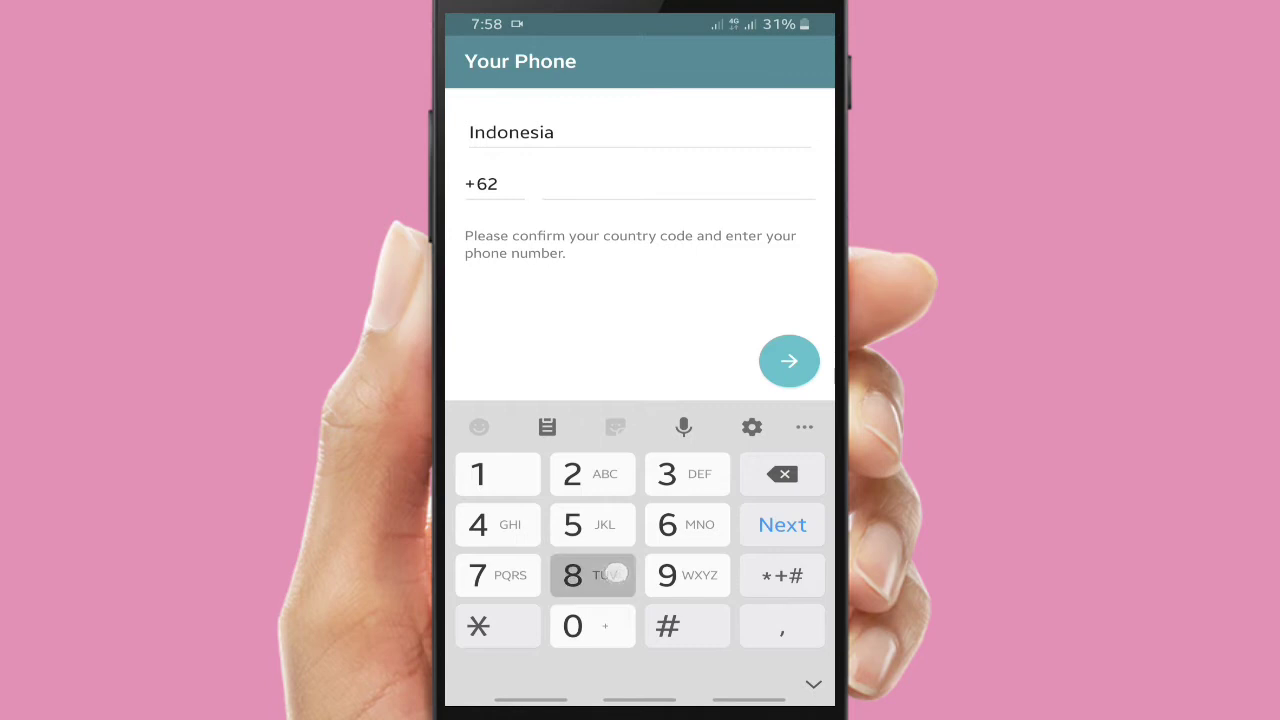
pyautogui.click(688, 575)
pyautogui.click(592, 525)
pyautogui.click(688, 525)
pyautogui.click(688, 474)
pyautogui.click(688, 474)
pyautogui.click(592, 474)
pyautogui.click(498, 575)
pyautogui.click(592, 474)
pyautogui.click(592, 575)
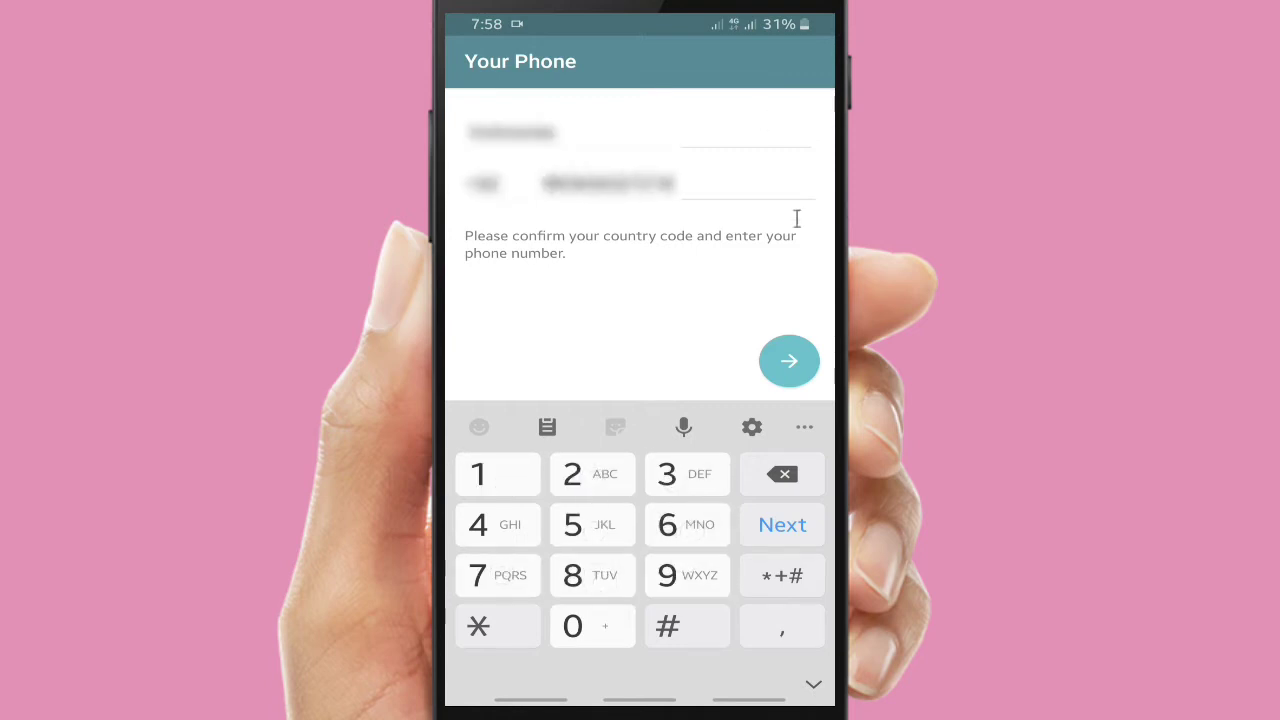
pyautogui.click(791, 368)
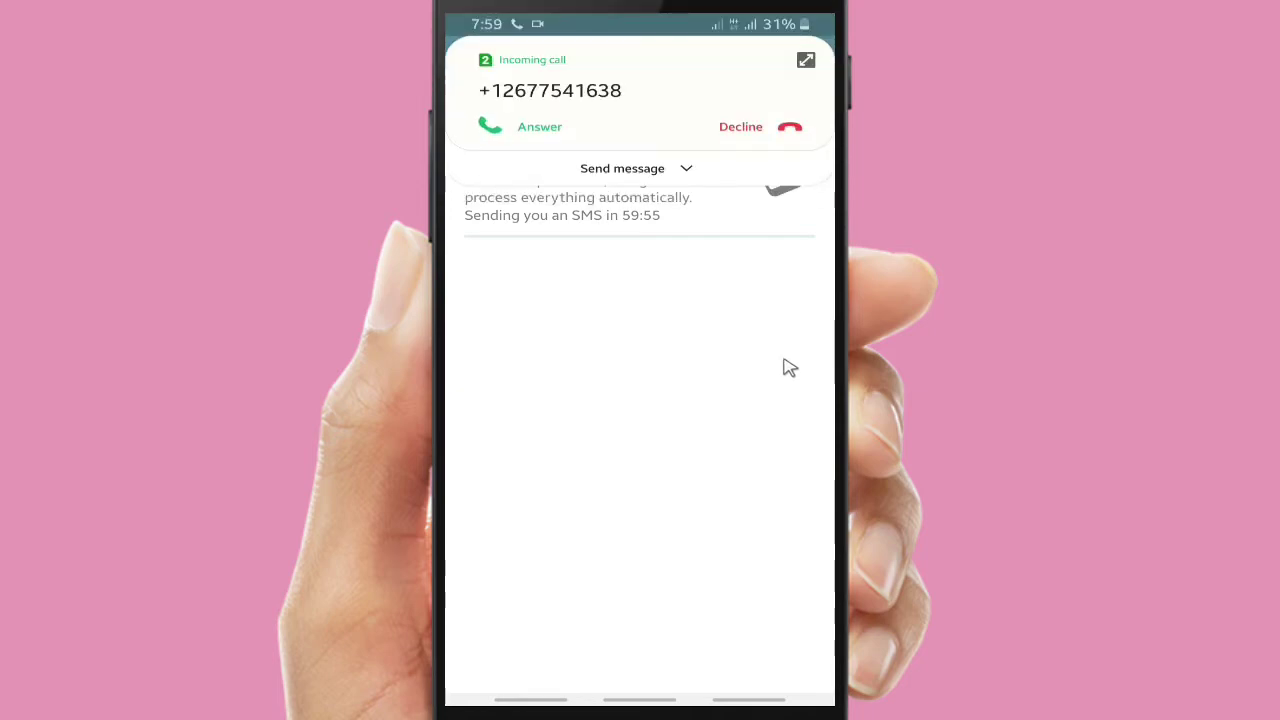
# Decline the verification call and enter the account's first and last name
pyautogui.click(741, 138)
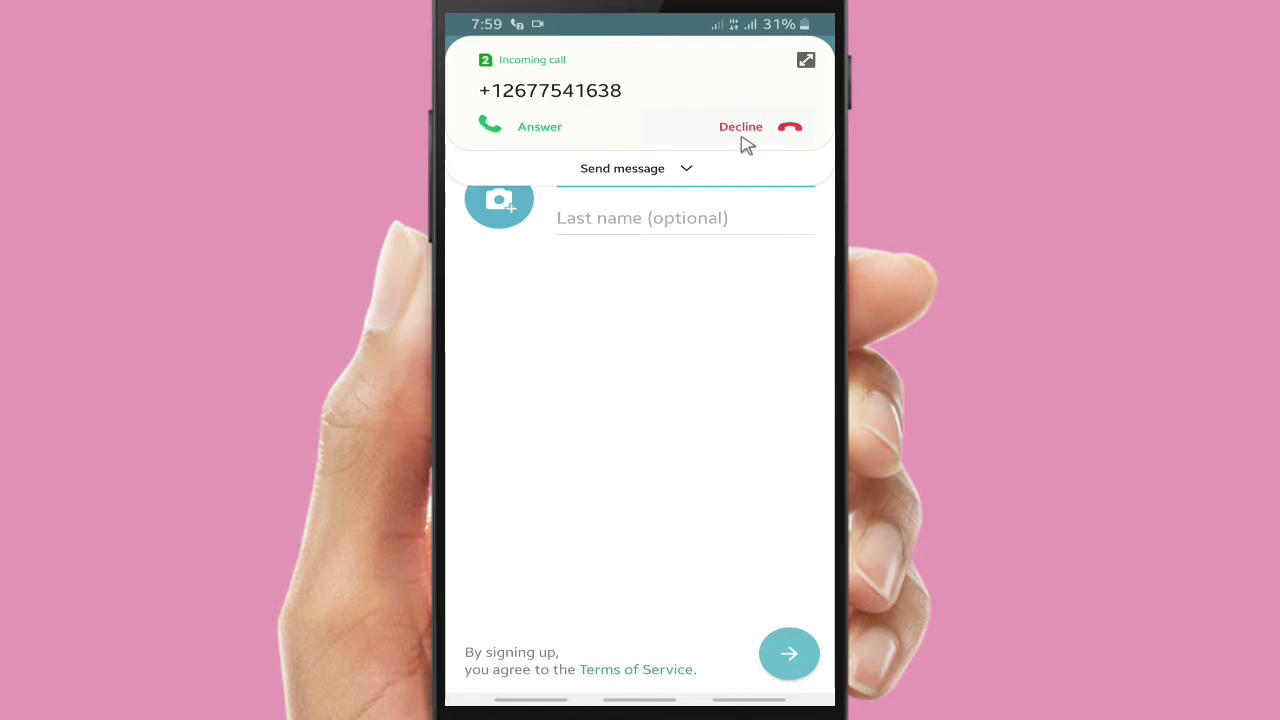
pyautogui.click(650, 171)
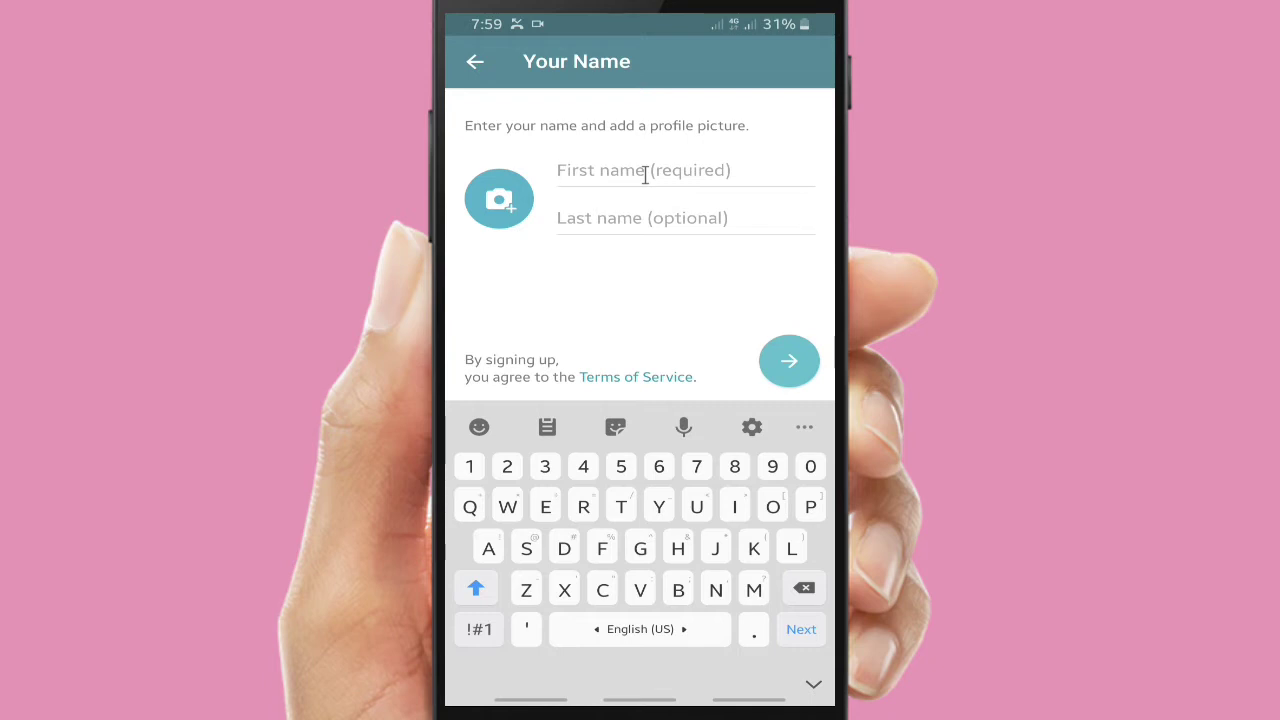
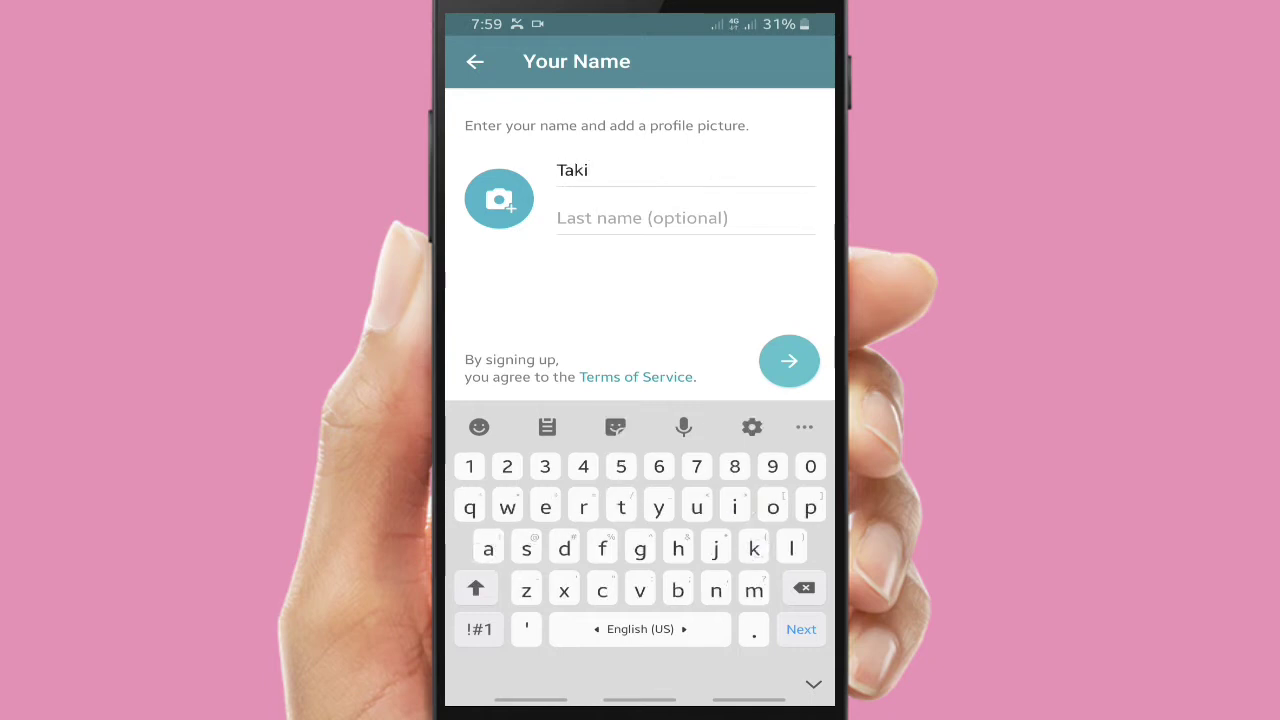
pyautogui.click(642, 218)
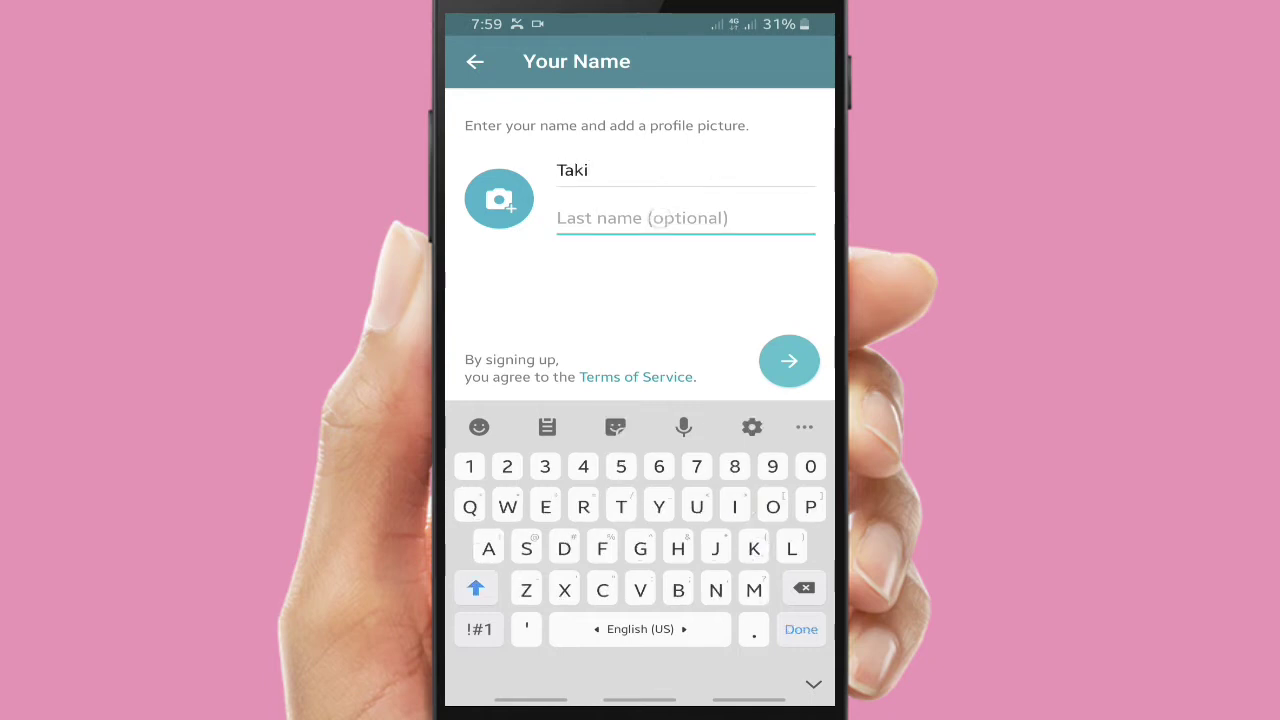
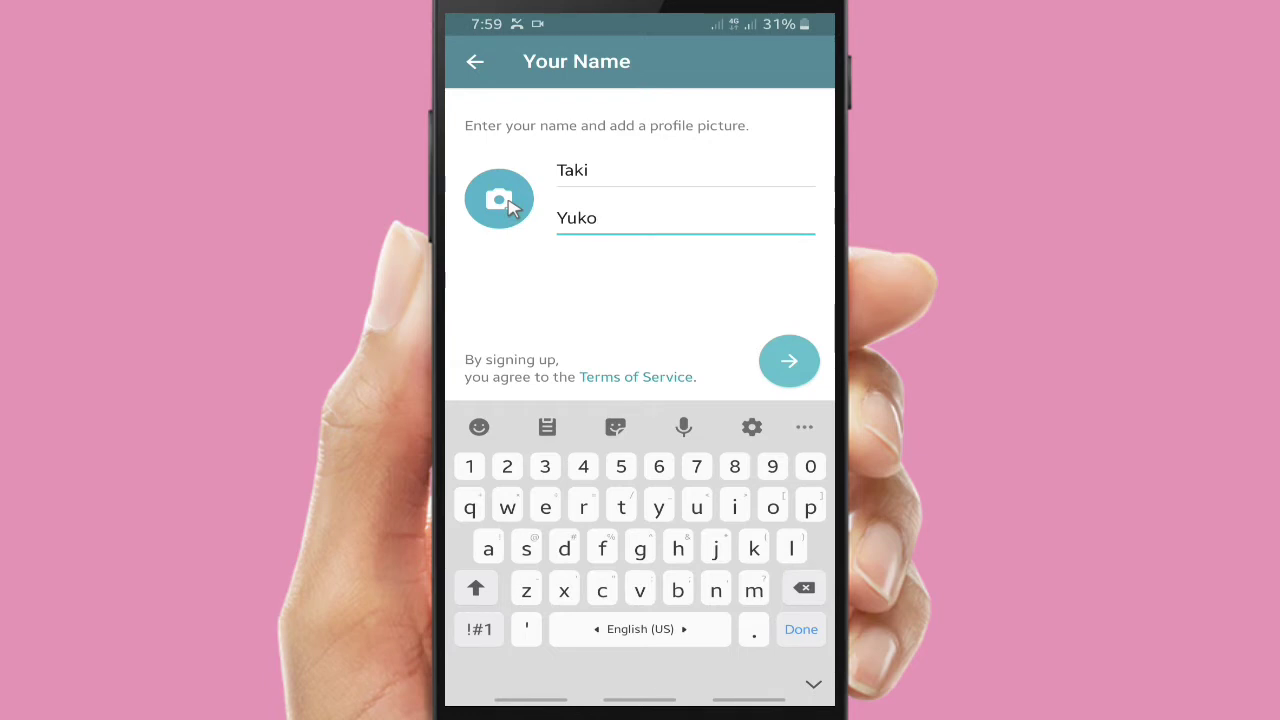
pyautogui.click(505, 203)
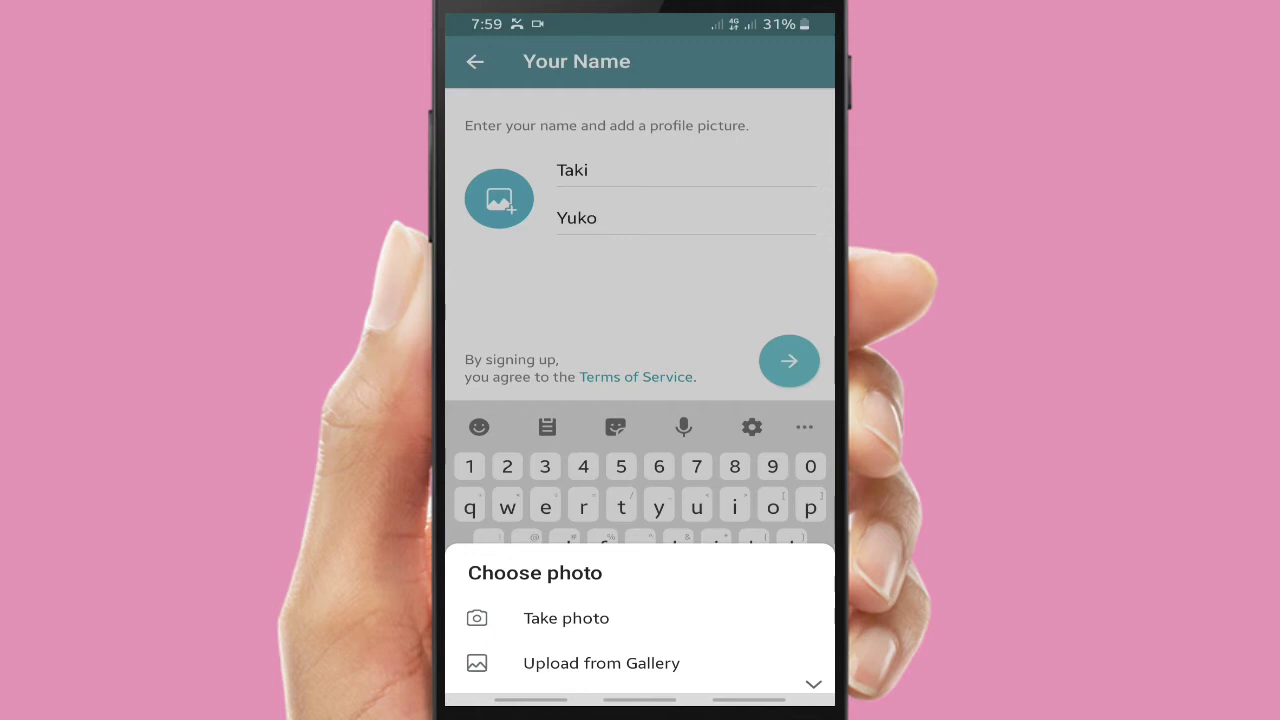
# Choose a screenshot from the gallery's Screenshots album as the profile photo
pyautogui.click(601, 663)
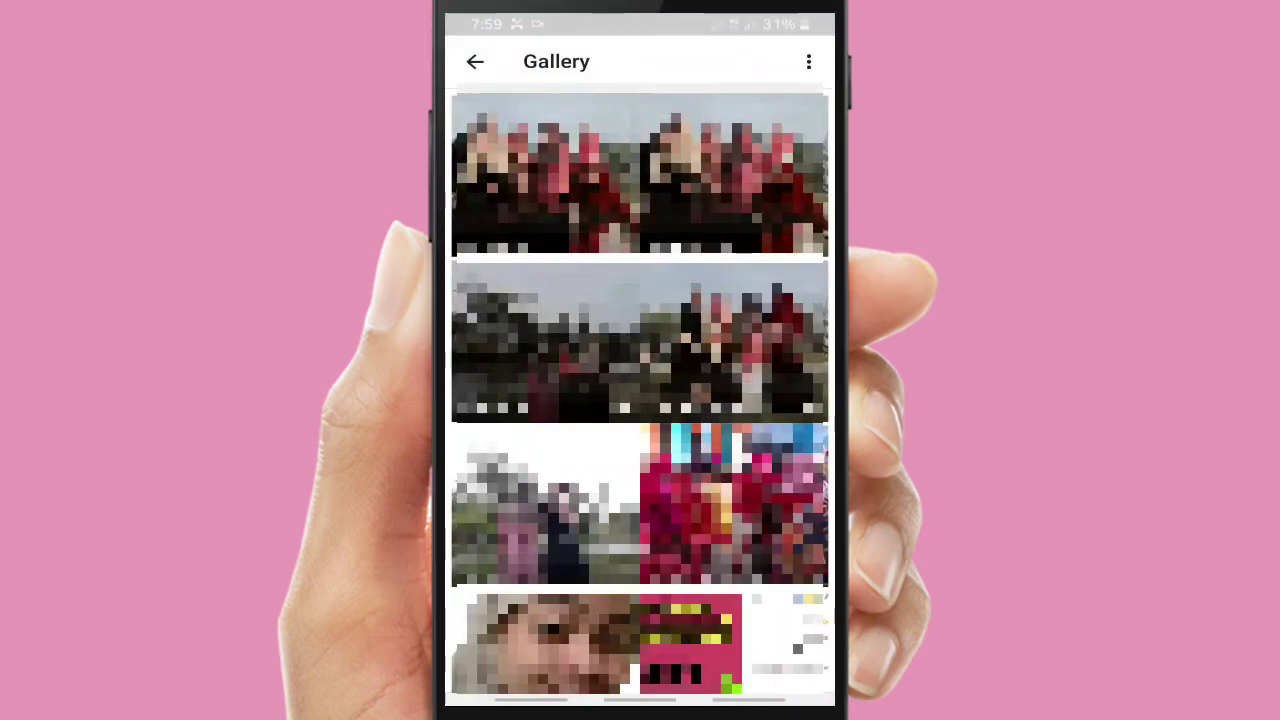
pyautogui.click(705, 240)
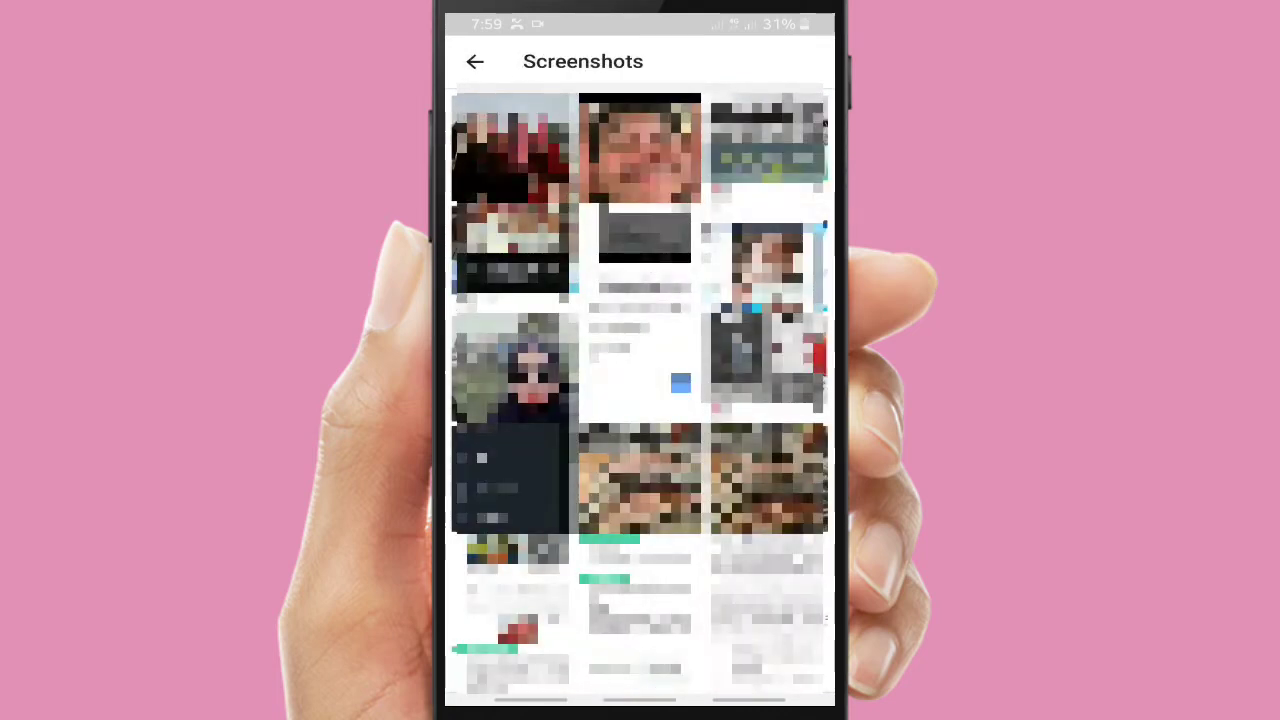
pyautogui.scroll(-3, 640, 388)
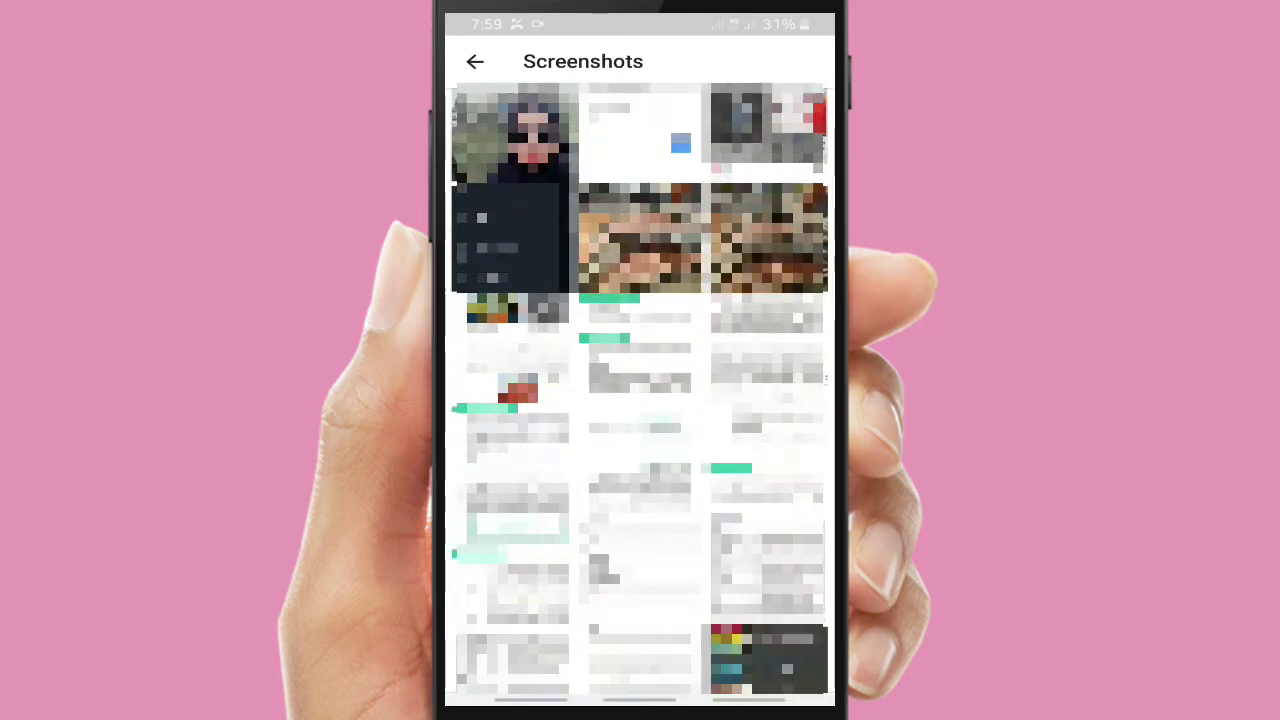
pyautogui.scroll(-3, 640, 388)
pyautogui.scroll(-1, 640, 388)
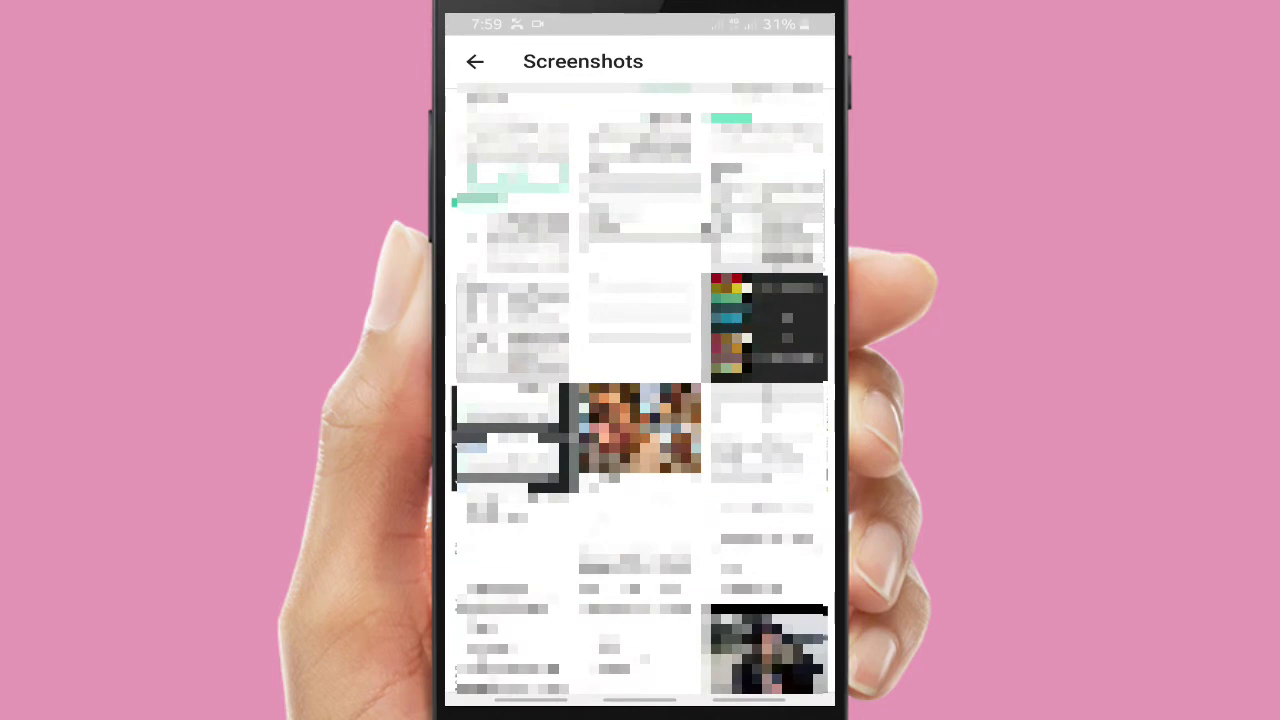
pyautogui.click(640, 438)
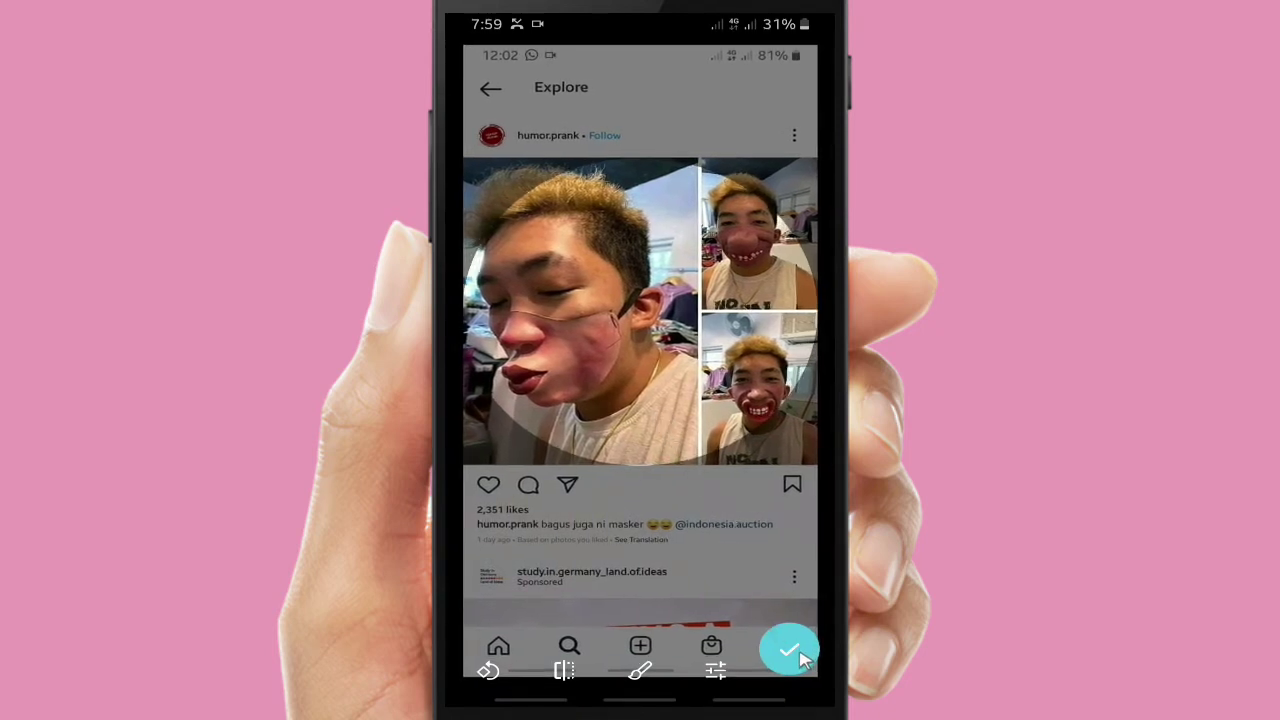
# Draw a pink scribble over the photo's post caption and keep it when asked to discard
pyautogui.click(640, 671)
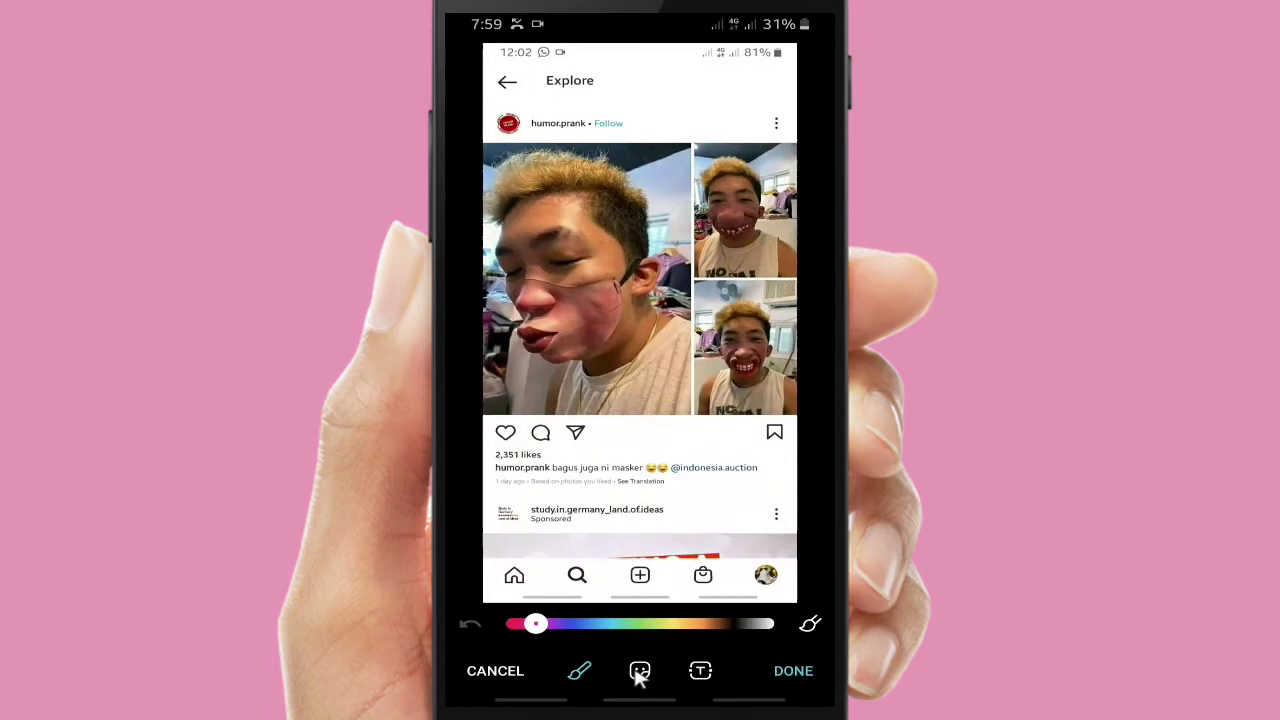
pyautogui.moveTo(606, 528)
pyautogui.mouseDown()
pyautogui.moveTo(551, 477)
pyautogui.moveTo(606, 457)
pyautogui.moveTo(657, 466)
pyautogui.moveTo(637, 481)
pyautogui.moveTo(652, 496)
pyautogui.mouseUp()
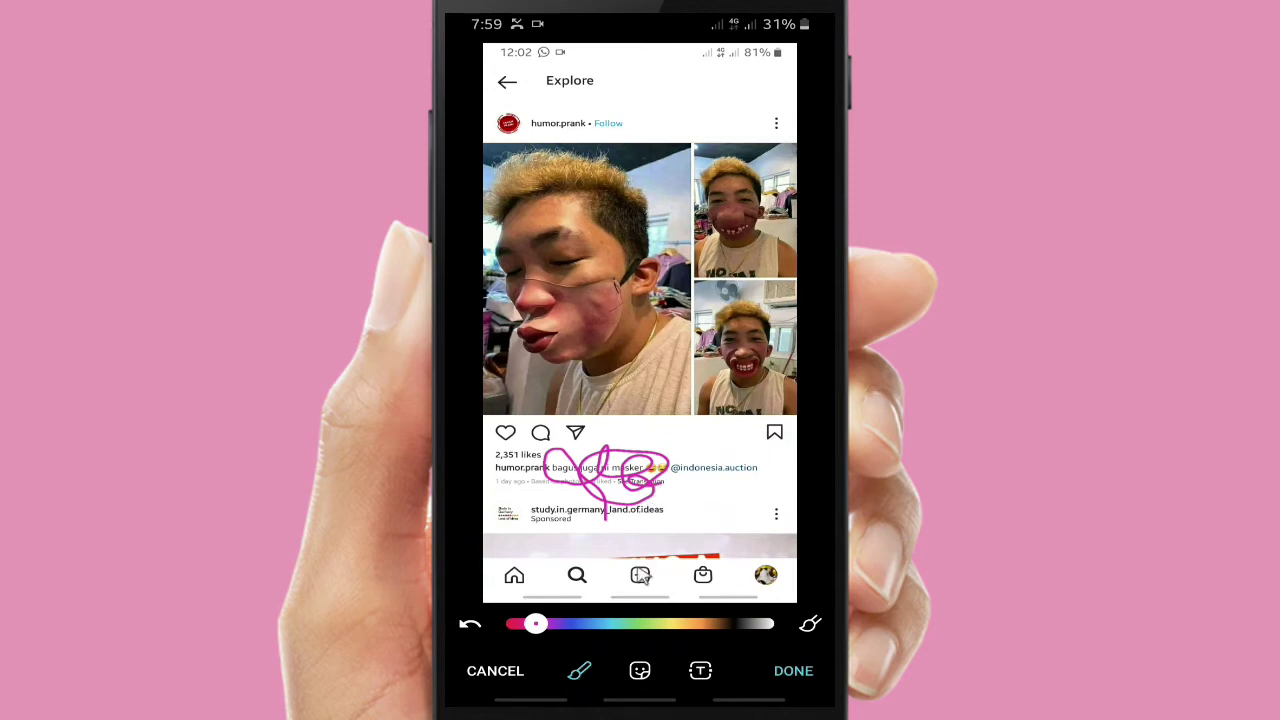
pyautogui.click(494, 671)
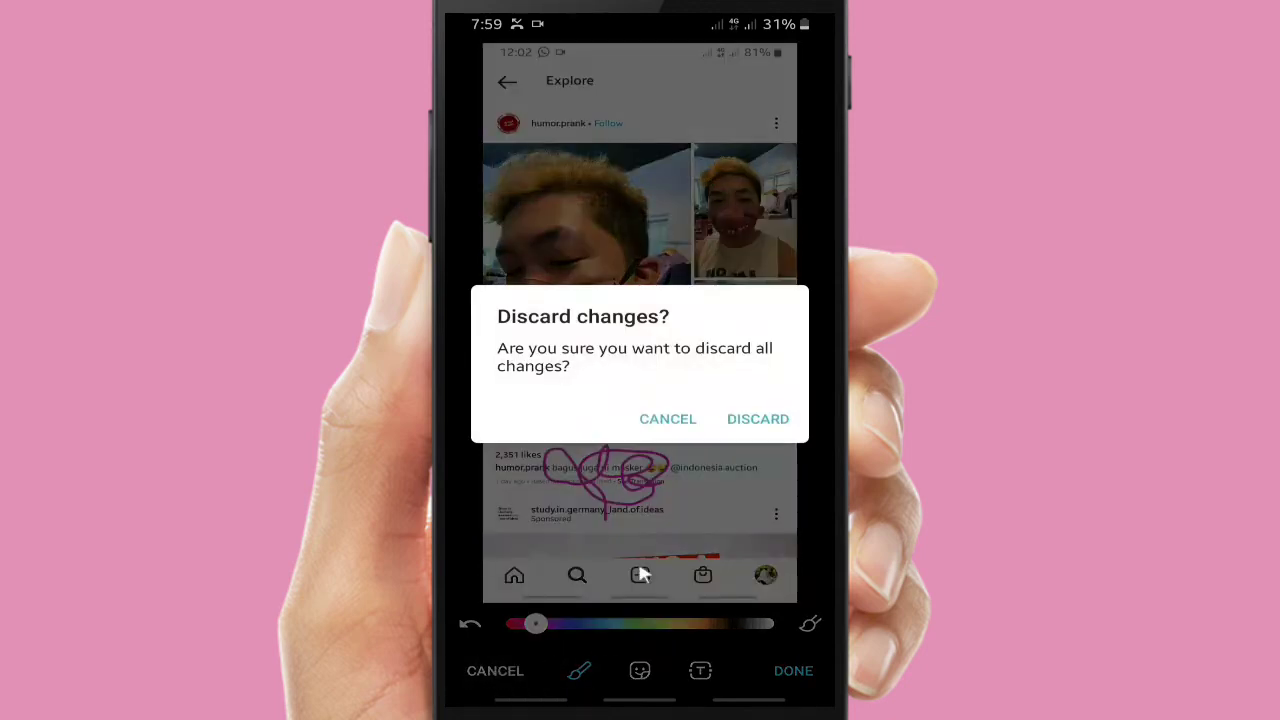
pyautogui.click(661, 421)
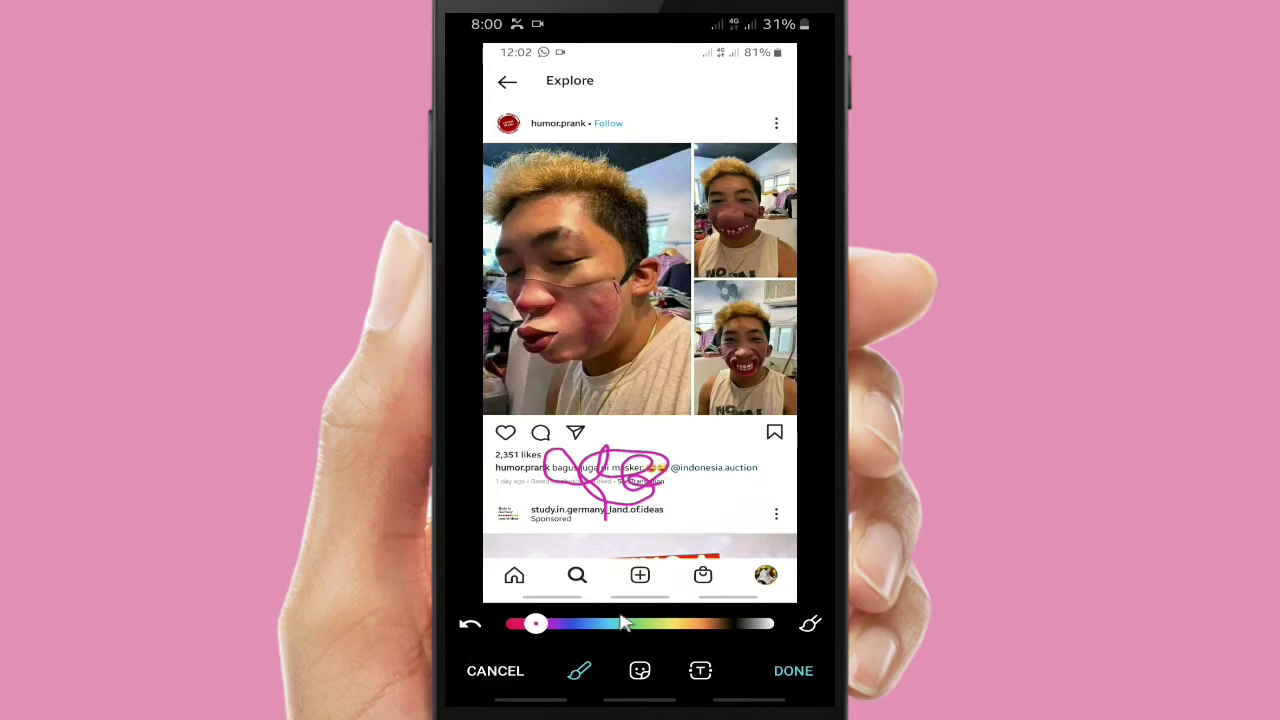
# Add a 'Funny' text label near the top of the photo and apply the edits
pyautogui.click(699, 671)
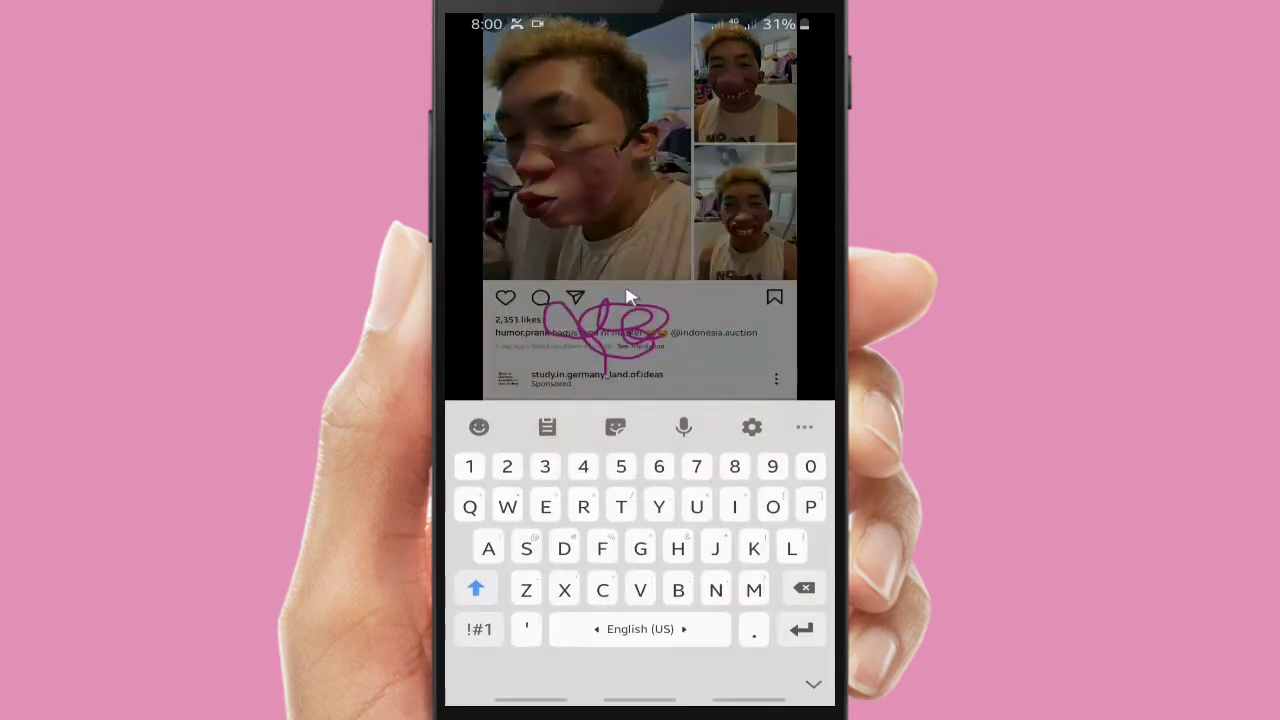
pyautogui.click(627, 292)
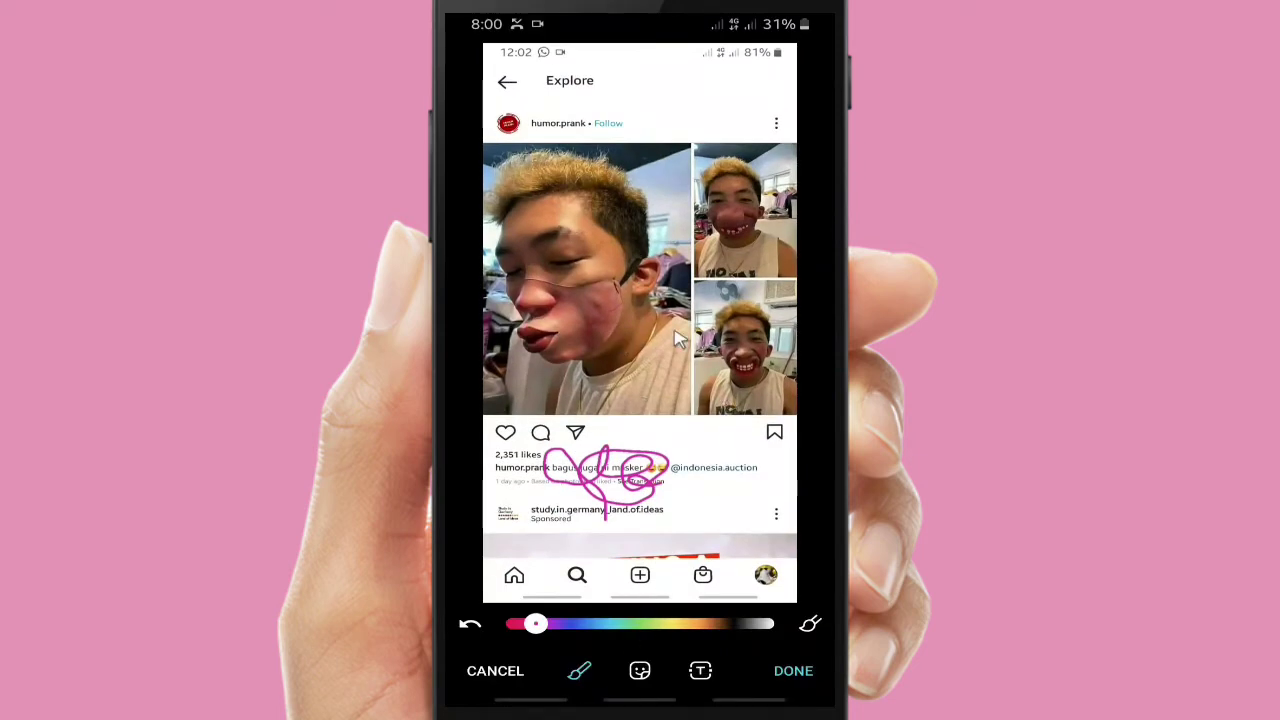
pyautogui.click(700, 671)
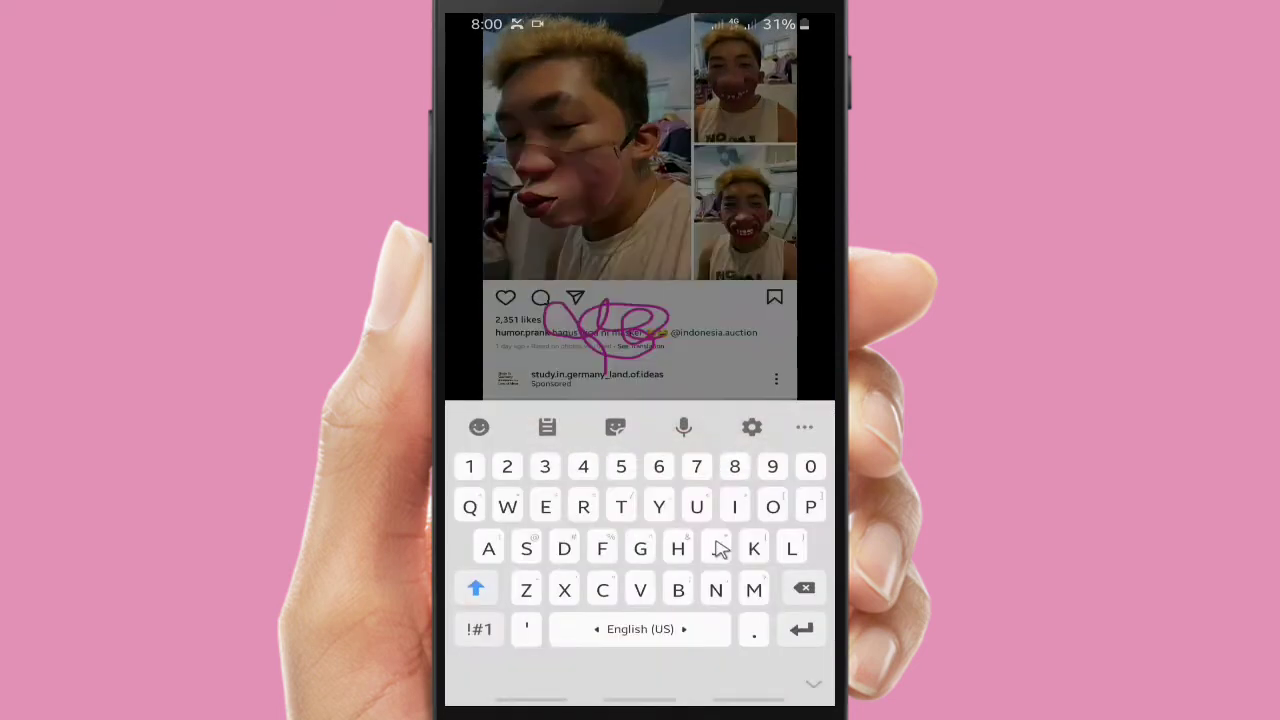
pyautogui.write('Funny')
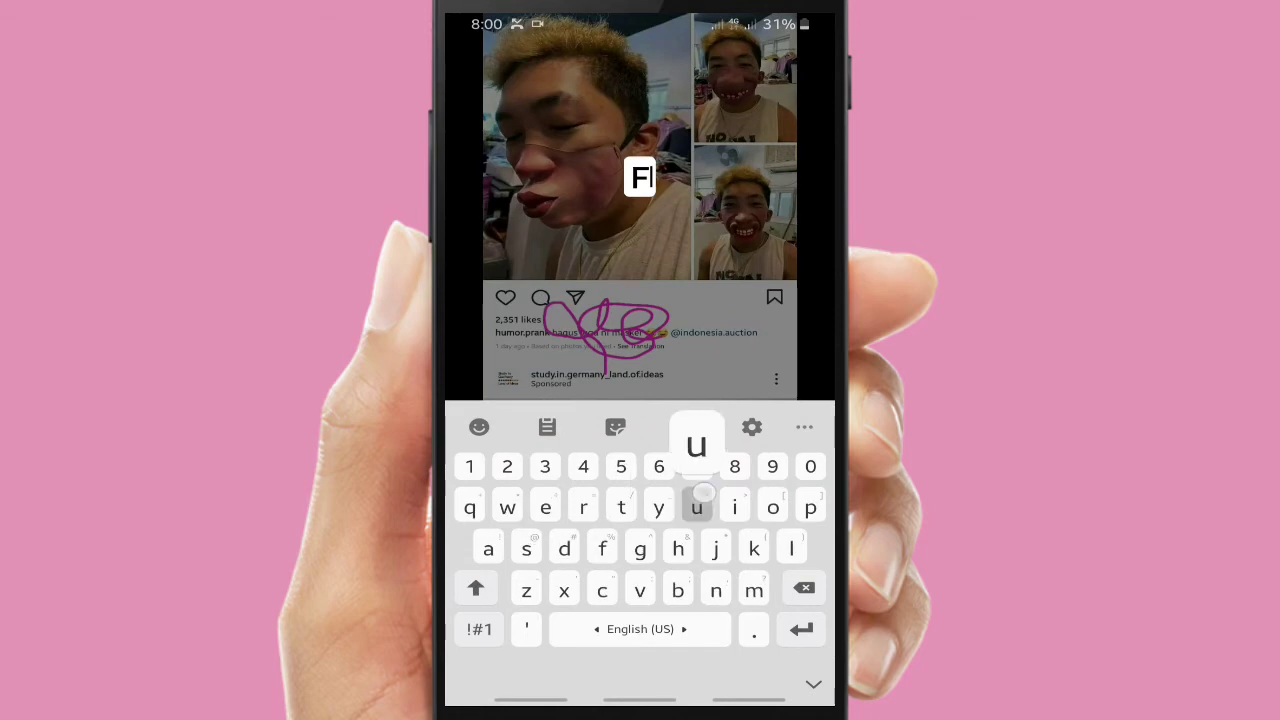
pyautogui.click(662, 228)
pyautogui.moveTo(638, 330)
pyautogui.mouseDown()
pyautogui.moveTo(608, 254)
pyautogui.moveTo(571, 277)
pyautogui.moveTo(565, 211)
pyautogui.moveTo(654, 208)
pyautogui.mouseUp()
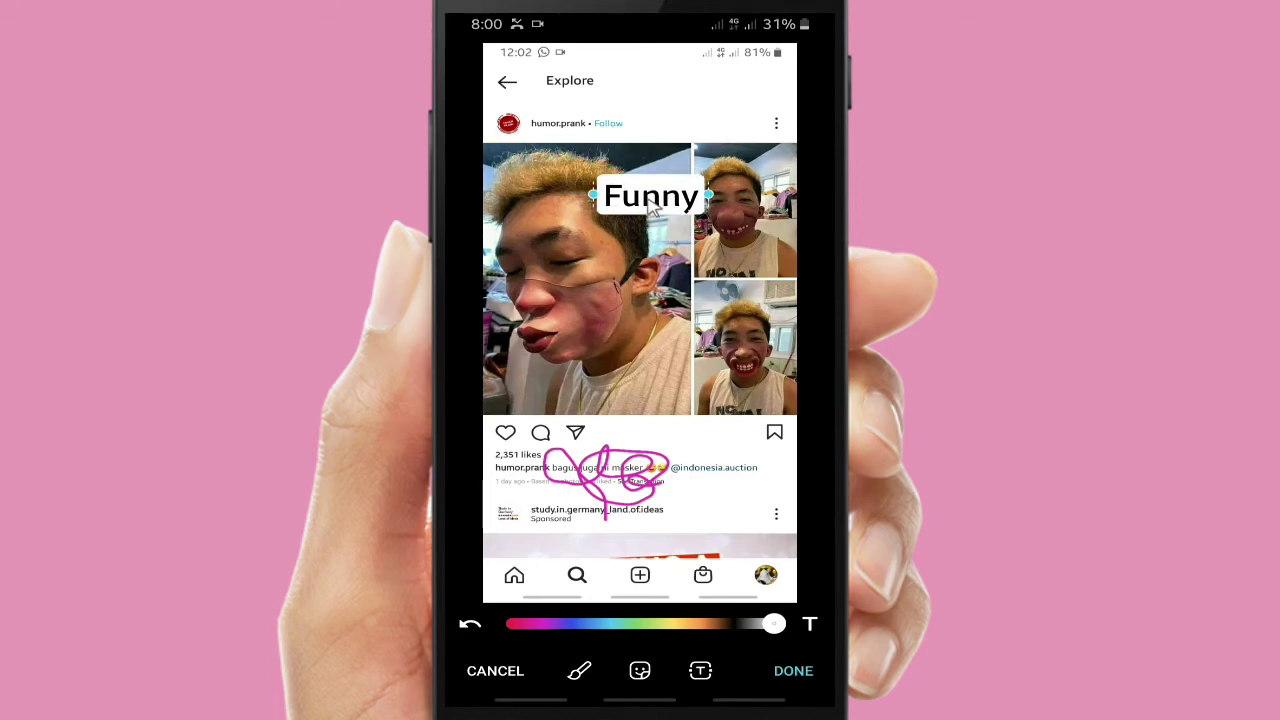
pyautogui.click(700, 671)
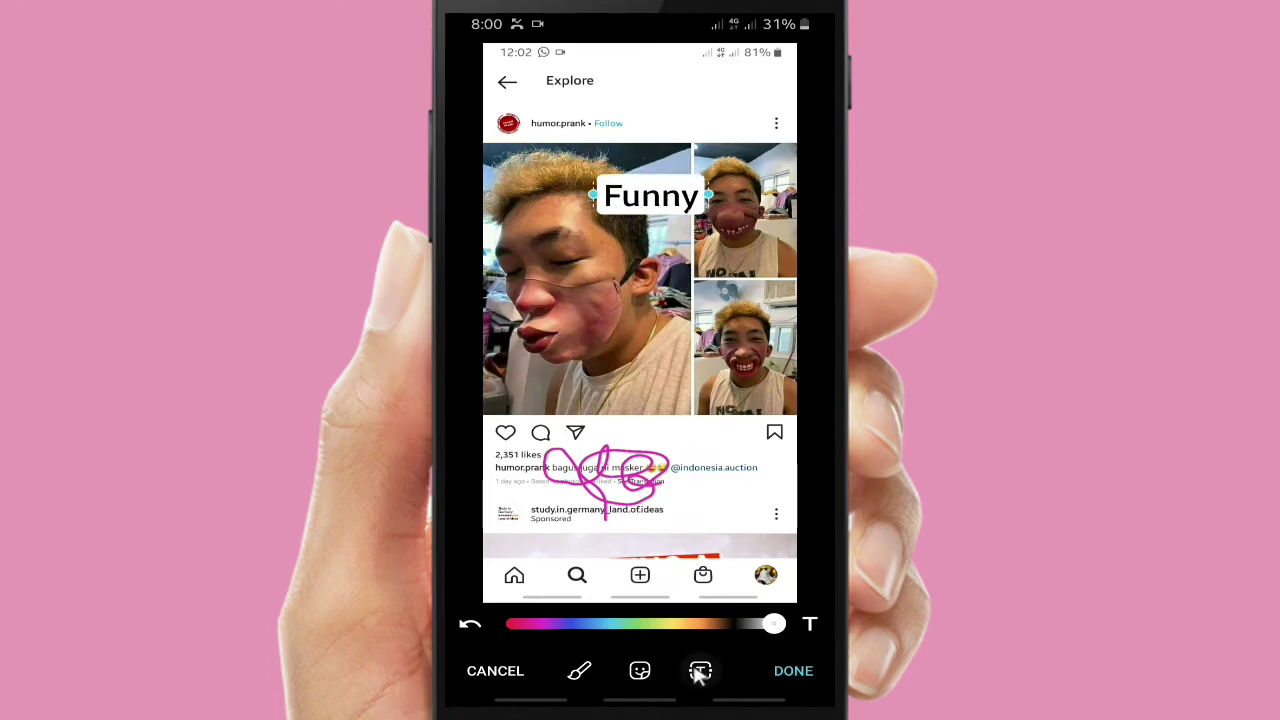
pyautogui.click(793, 671)
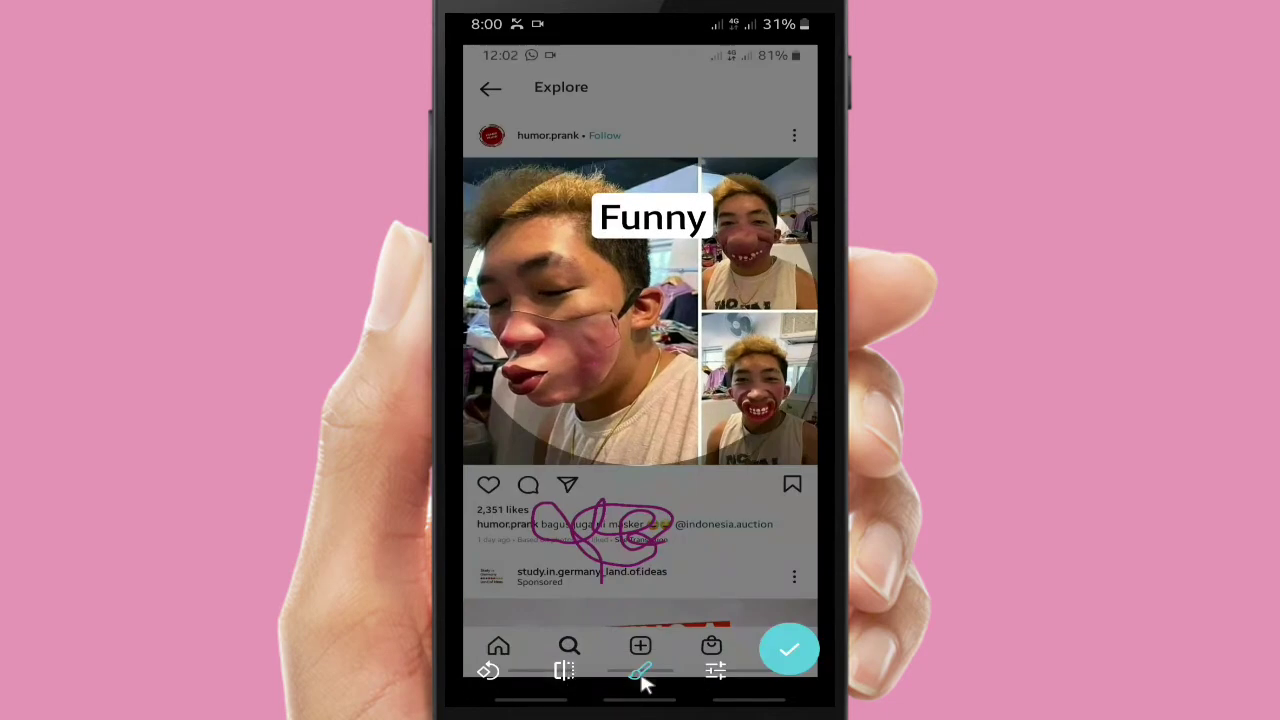
# Raise Enhance to +39, increase Exposure, and set Soften skin to 0
pyautogui.click(715, 671)
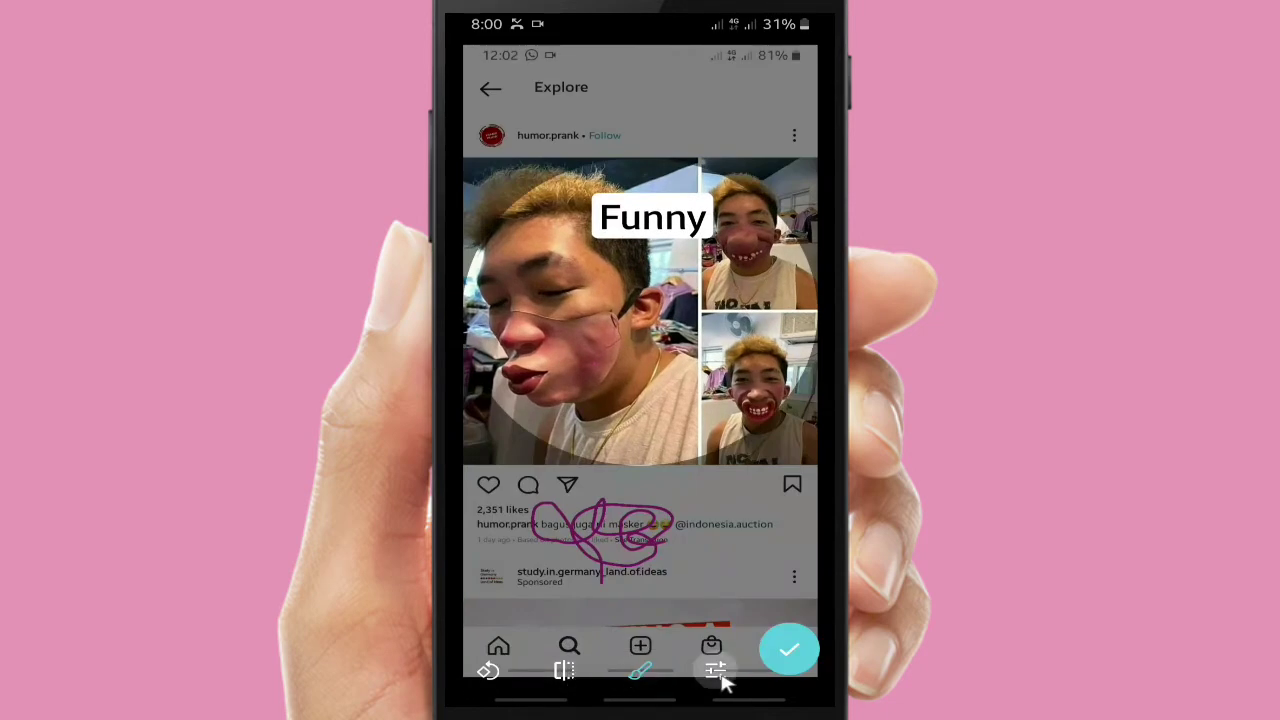
pyautogui.moveTo(557, 575); pyautogui.dragTo(662, 538)
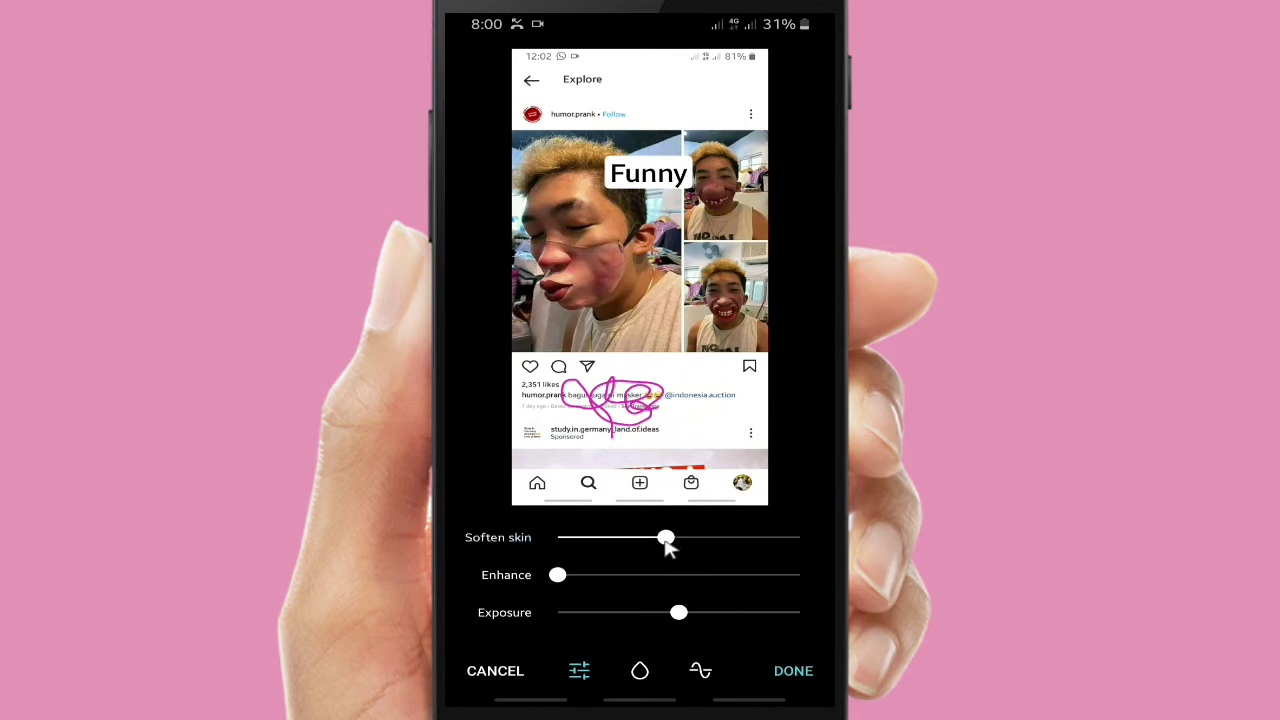
pyautogui.moveTo(668, 538); pyautogui.dragTo(557, 538)
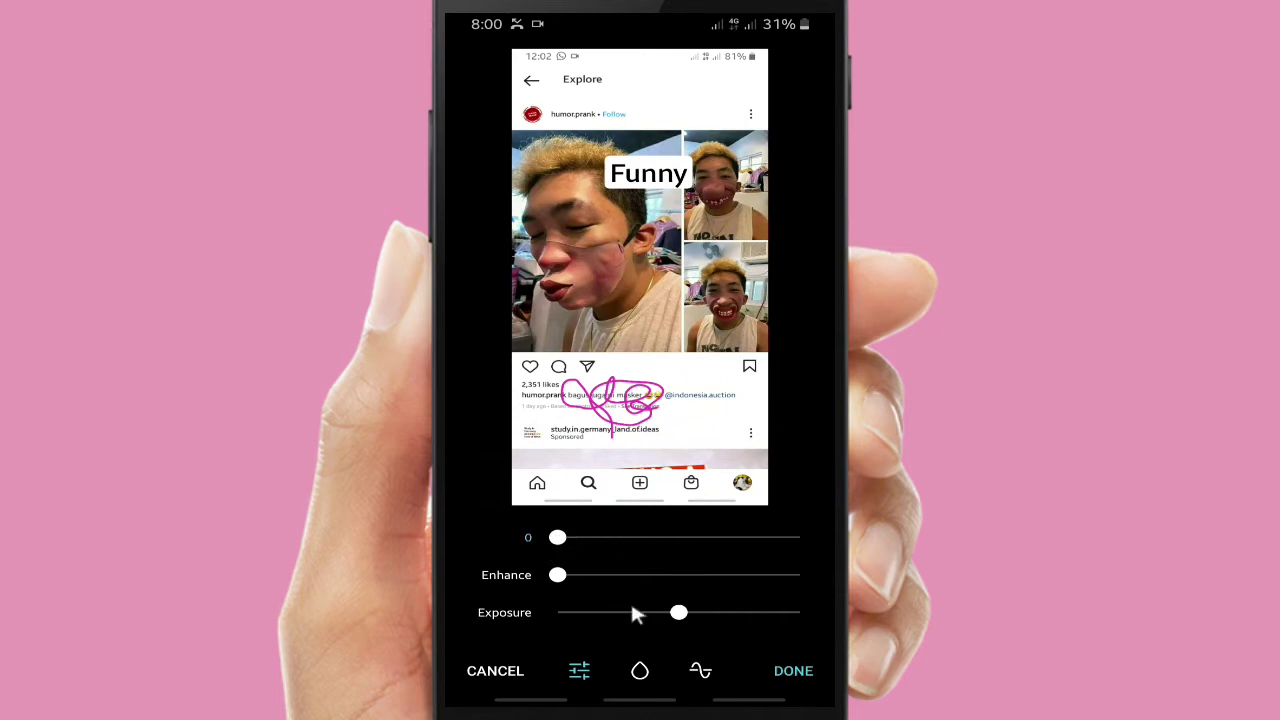
pyautogui.moveTo(682, 612); pyautogui.dragTo(763, 637)
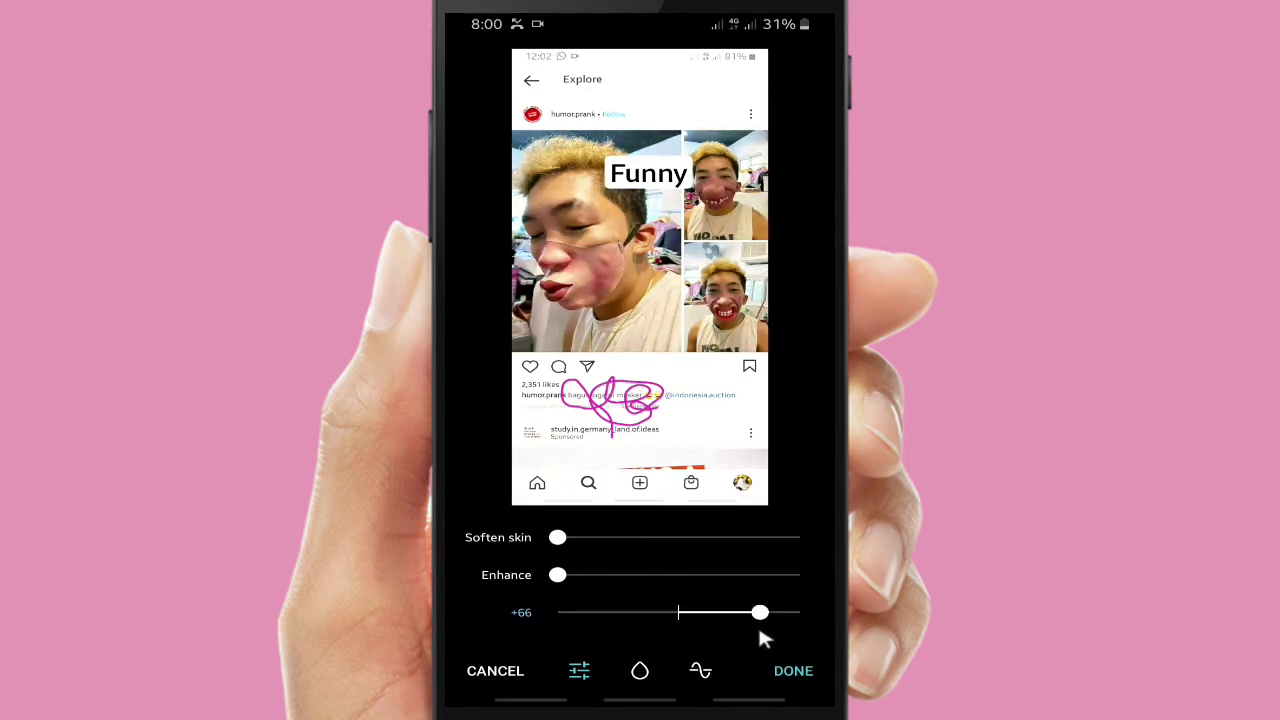
pyautogui.click(792, 674)
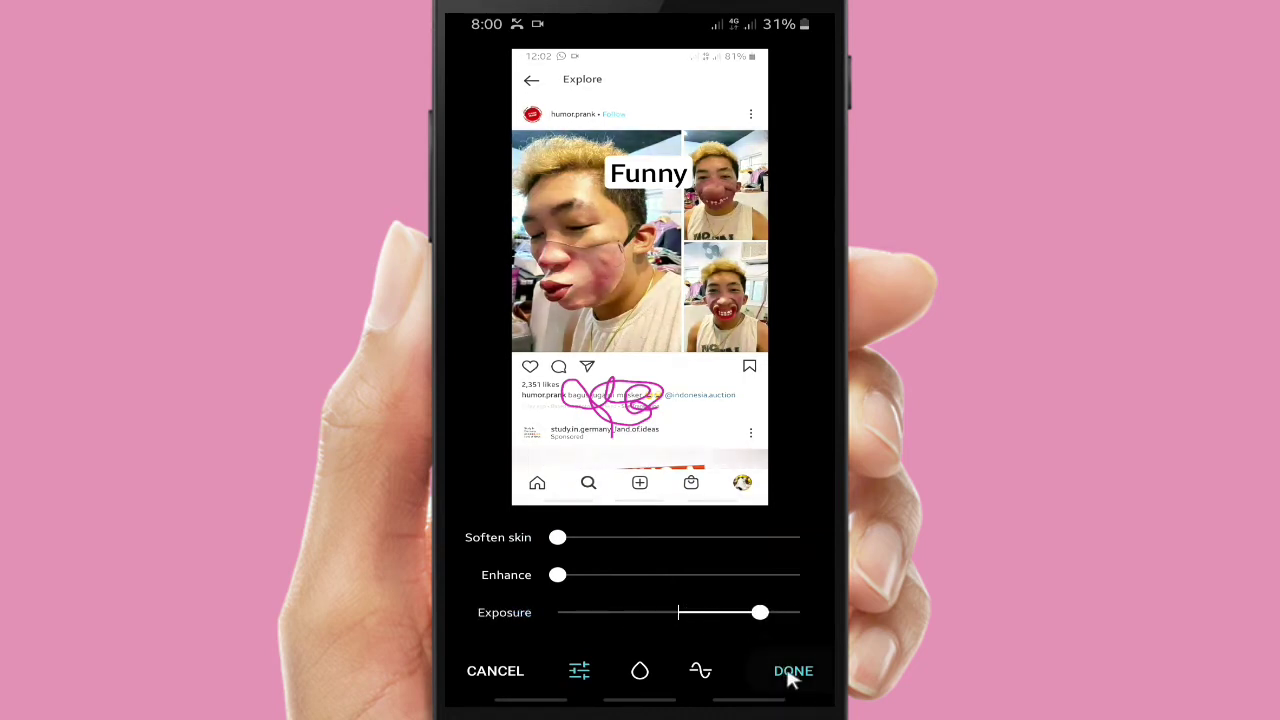
pyautogui.click(700, 672)
pyautogui.click(795, 672)
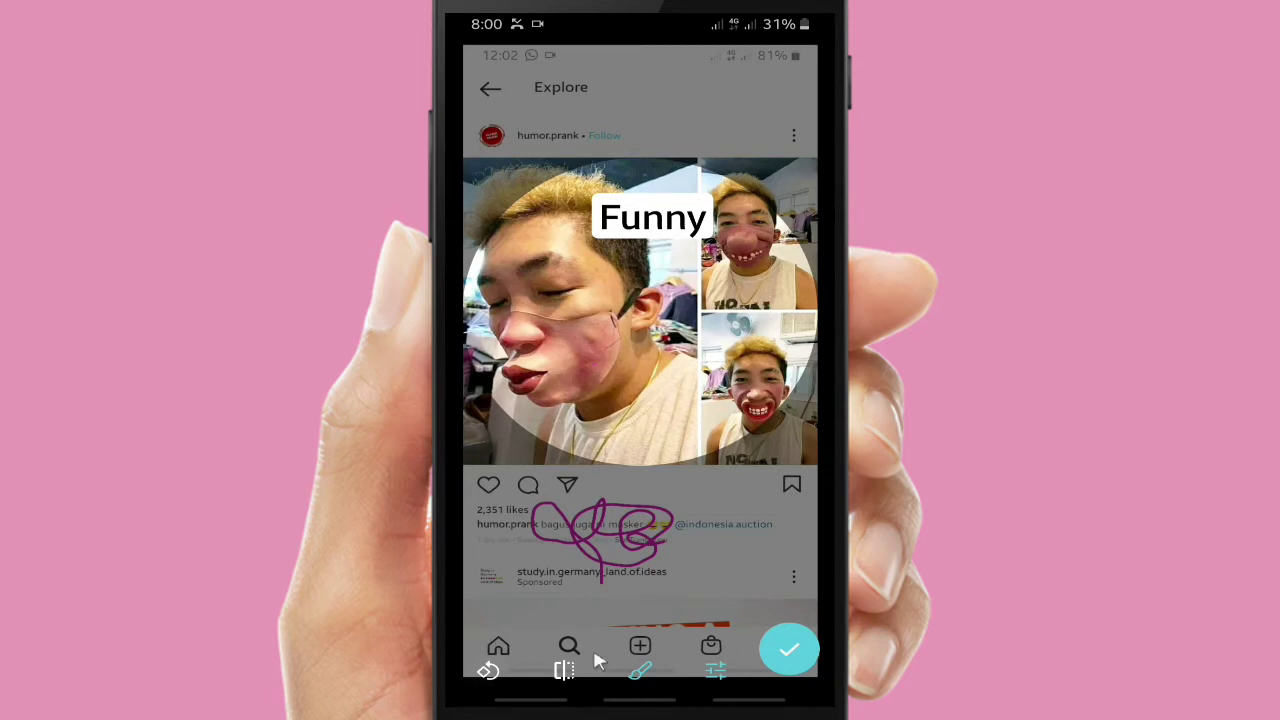
# Rotate the photo back upright and set it as the profile picture
pyautogui.click(490, 670)
pyautogui.click(490, 670)
pyautogui.click(490, 670)
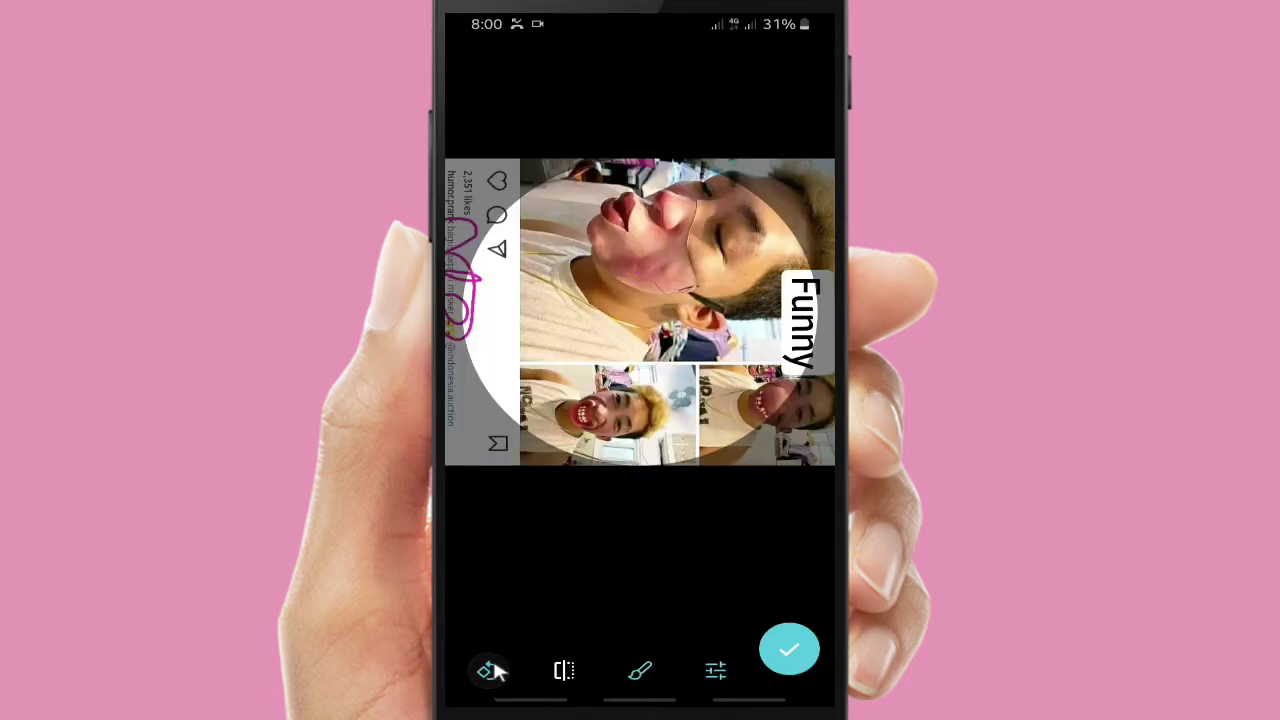
pyautogui.click(490, 670)
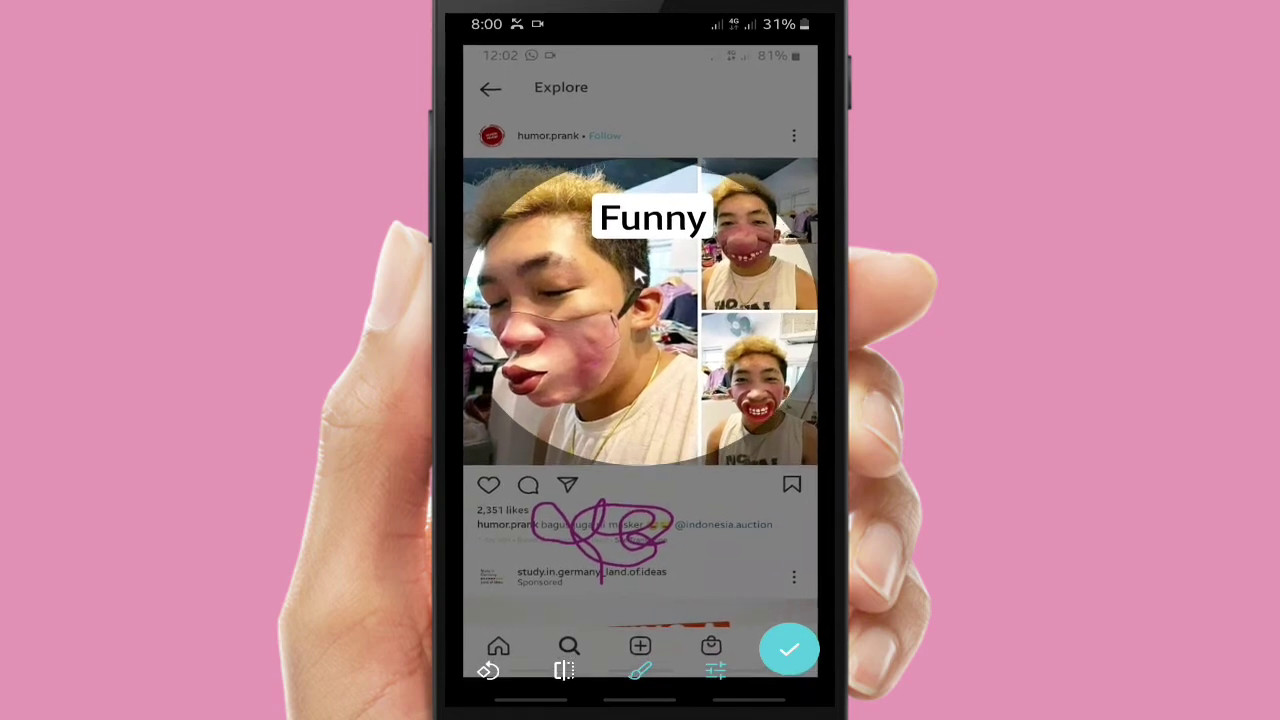
pyautogui.click(789, 651)
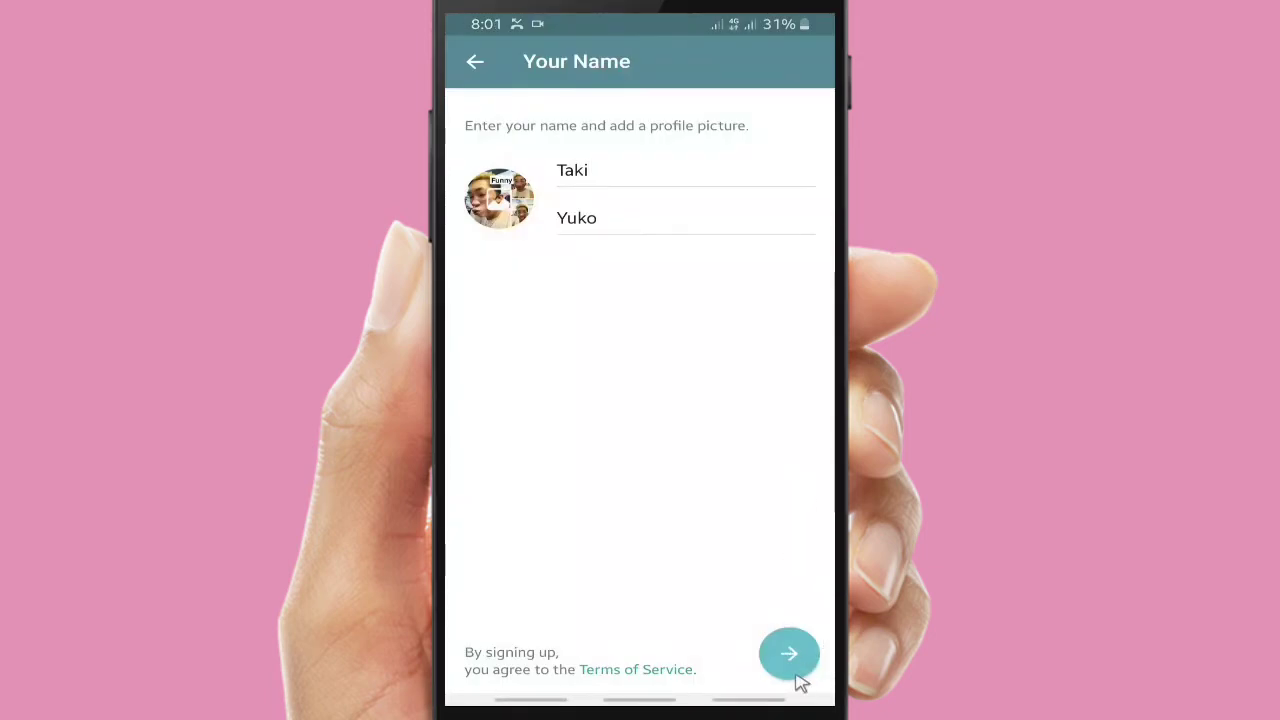
# Complete sign-up and bring up the contacts list for a new message
pyautogui.click(795, 666)
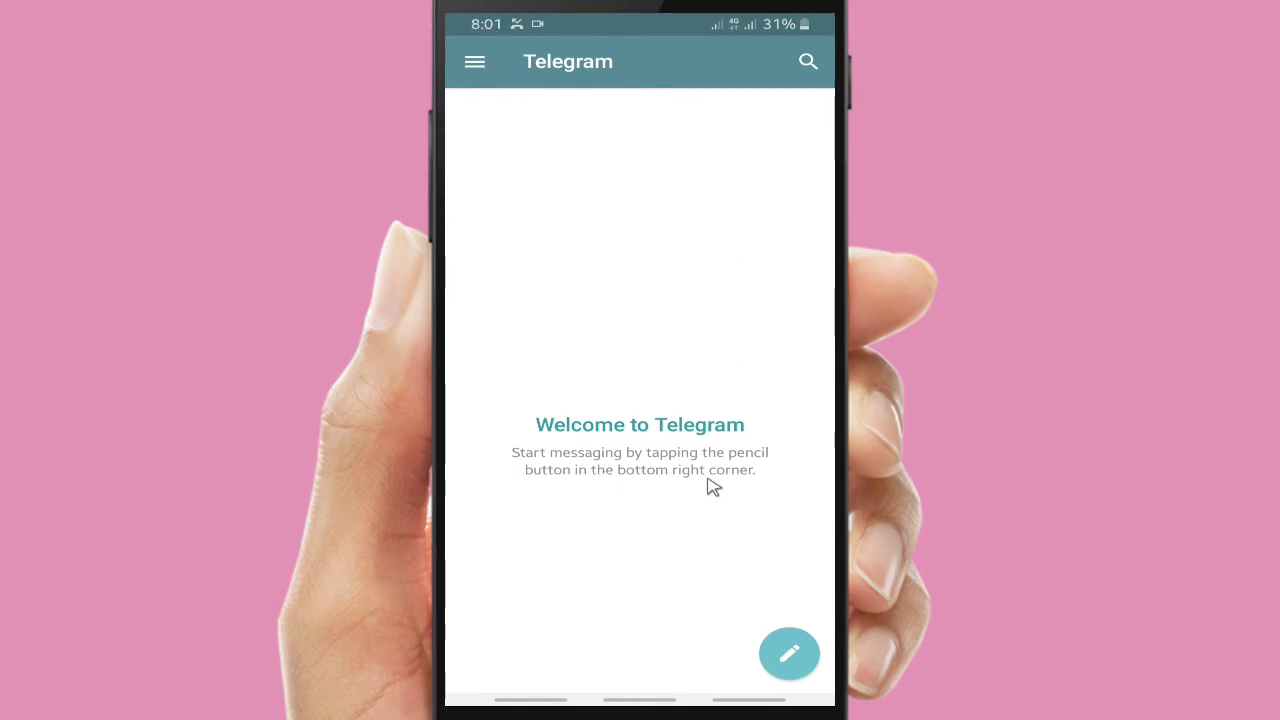
pyautogui.click(799, 656)
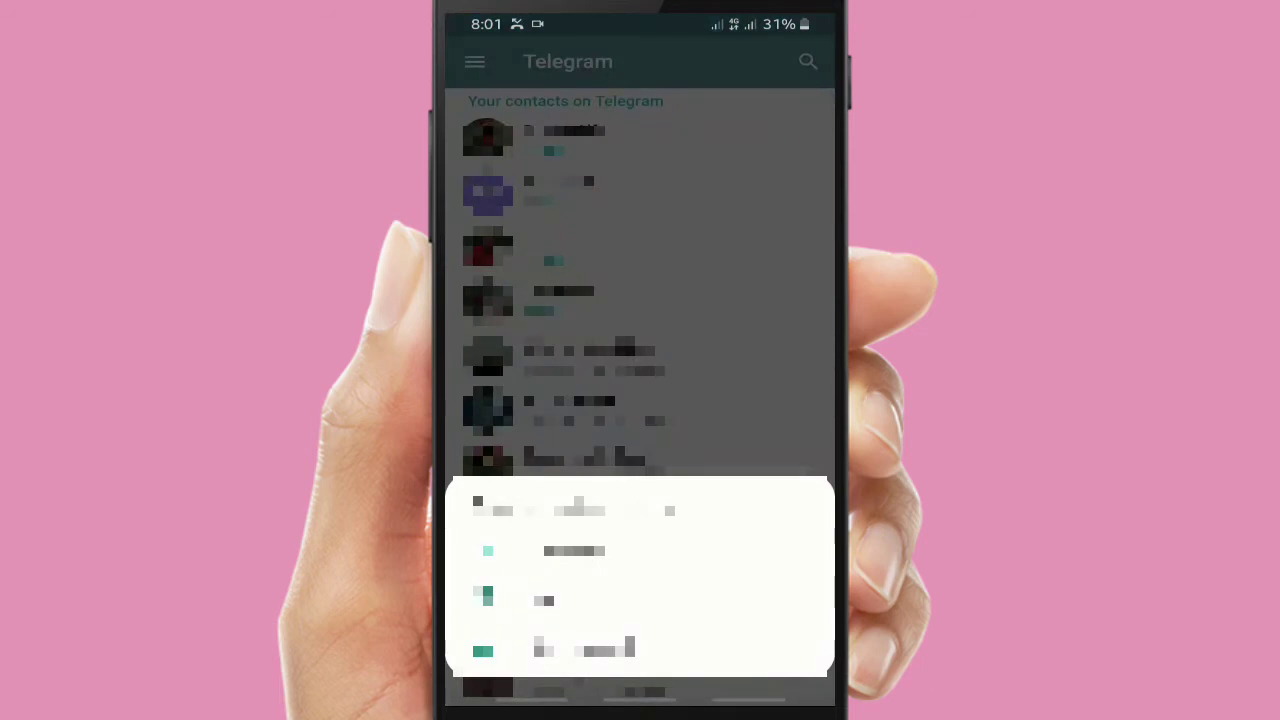
# Search the contacts for 'arch' and open the chat with the matching contact
pyautogui.press('Escape')
pyautogui.click(808, 62)
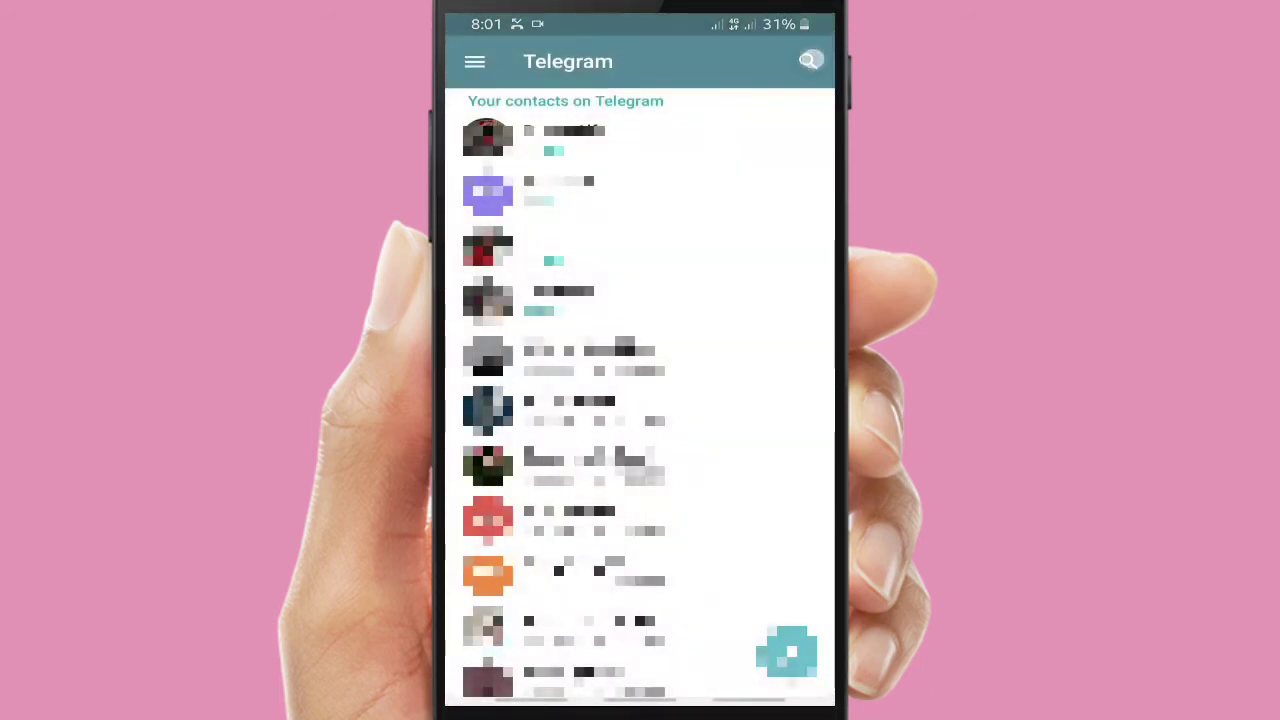
pyautogui.write('arc')
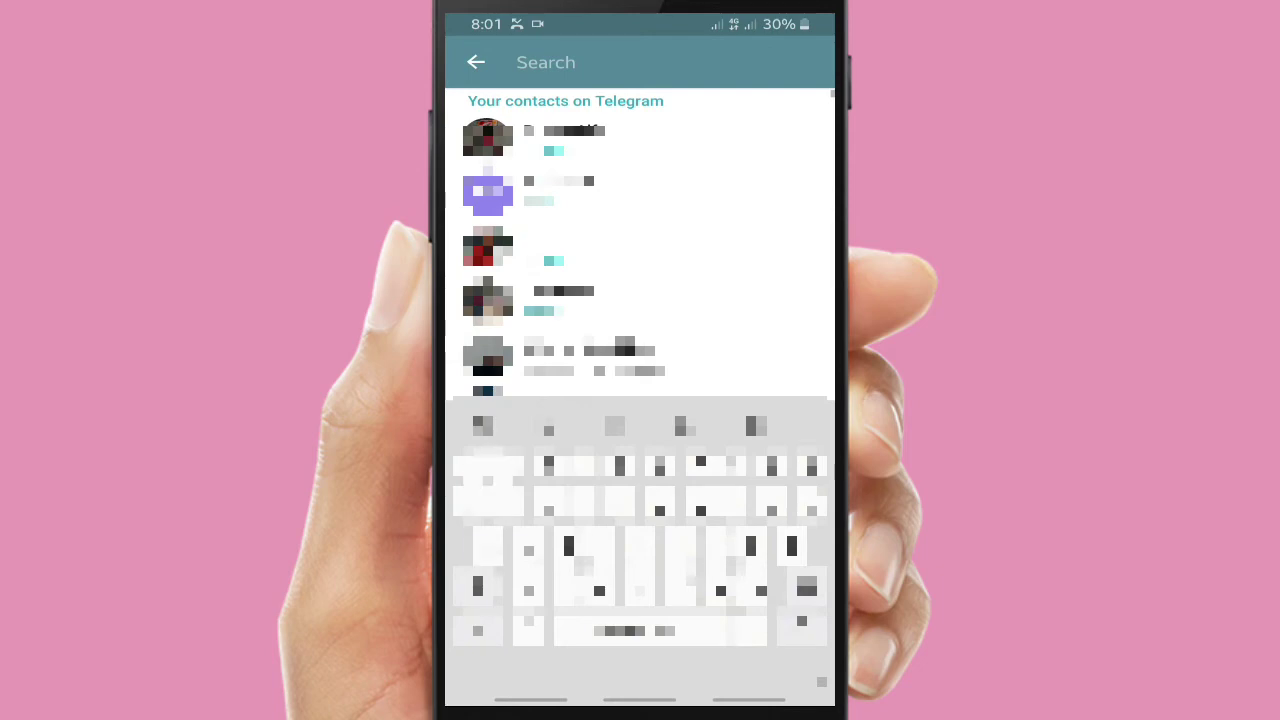
pyautogui.write('h')
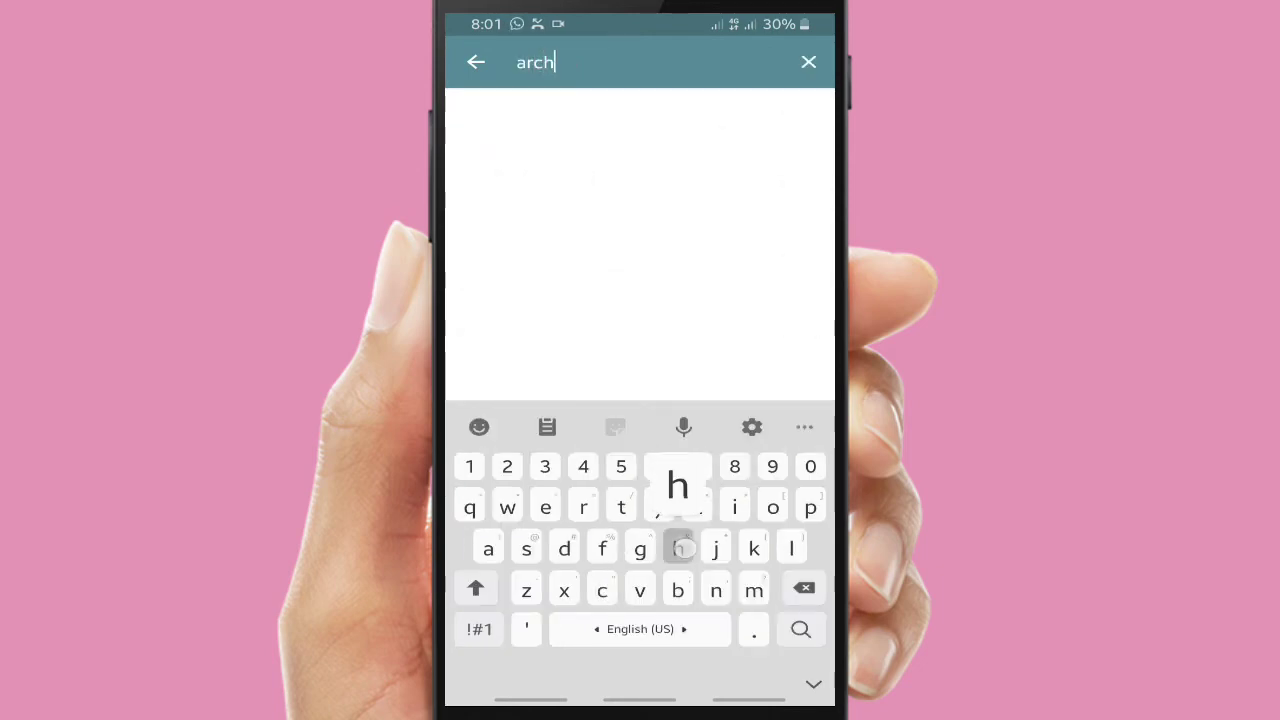
pyautogui.click(686, 117)
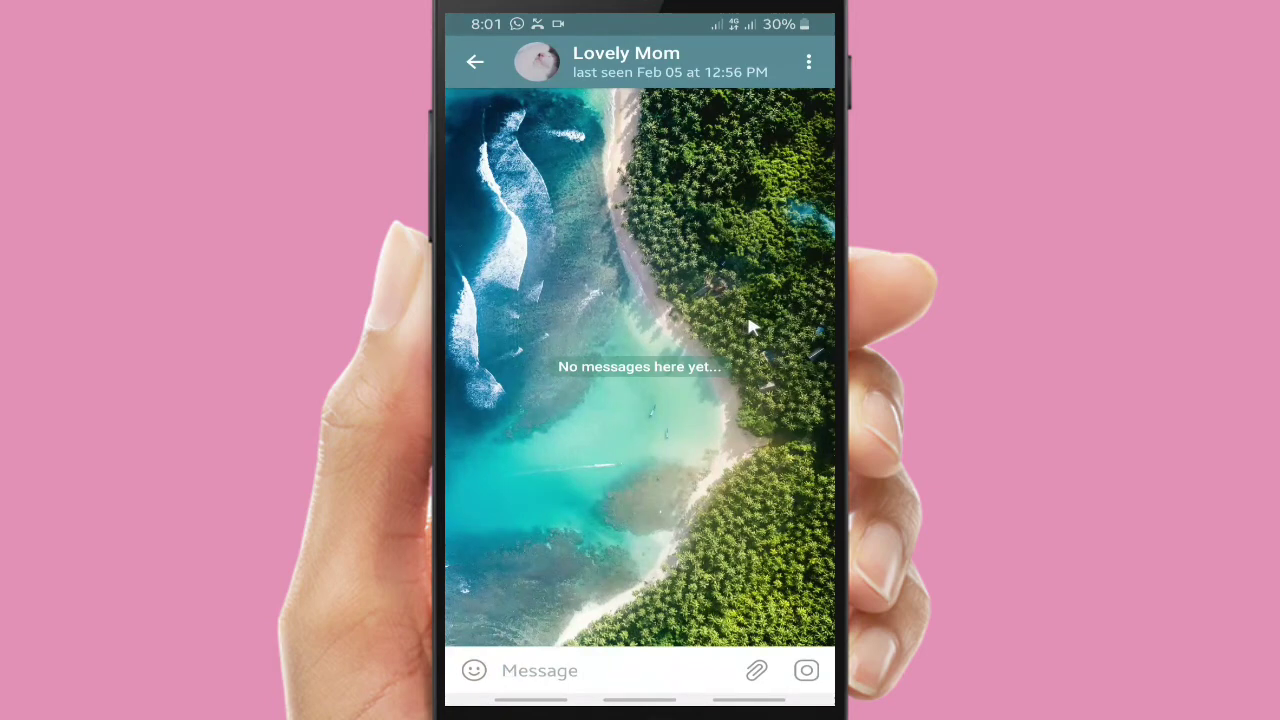
pyautogui.click(576, 667)
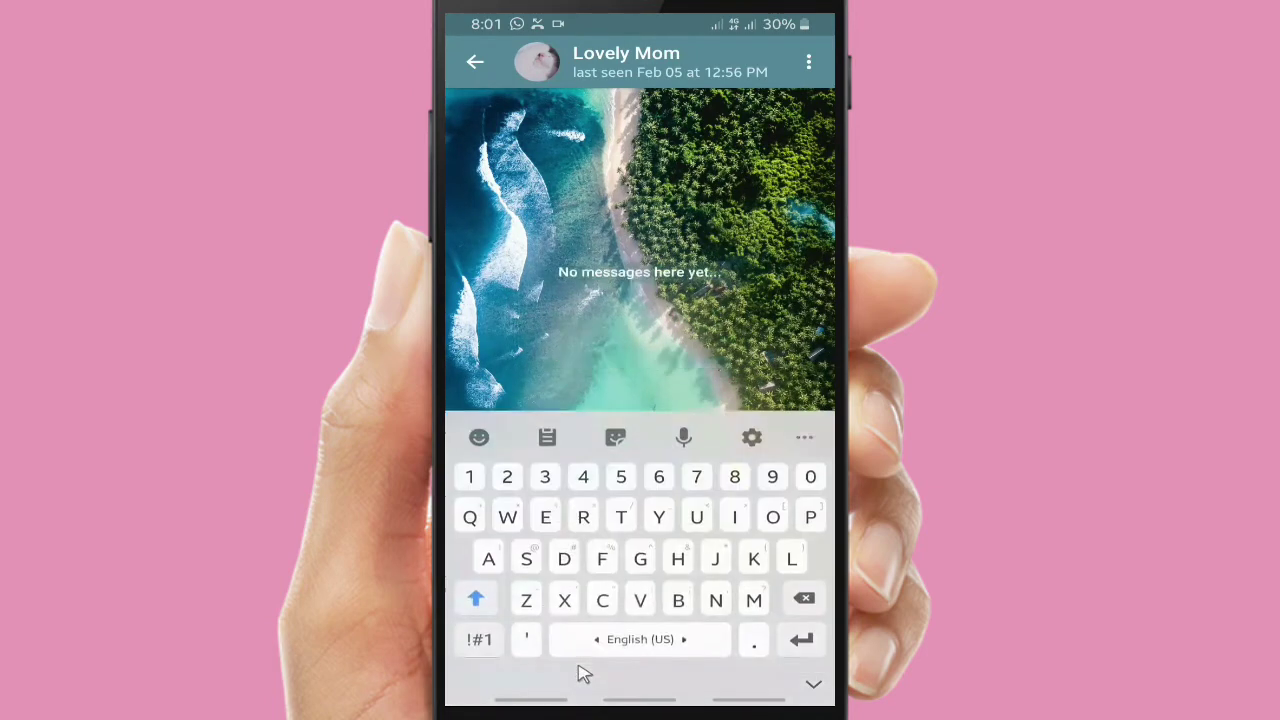
# Send the messages 'Love' and 'Hi' in the chat
pyautogui.write('Love')
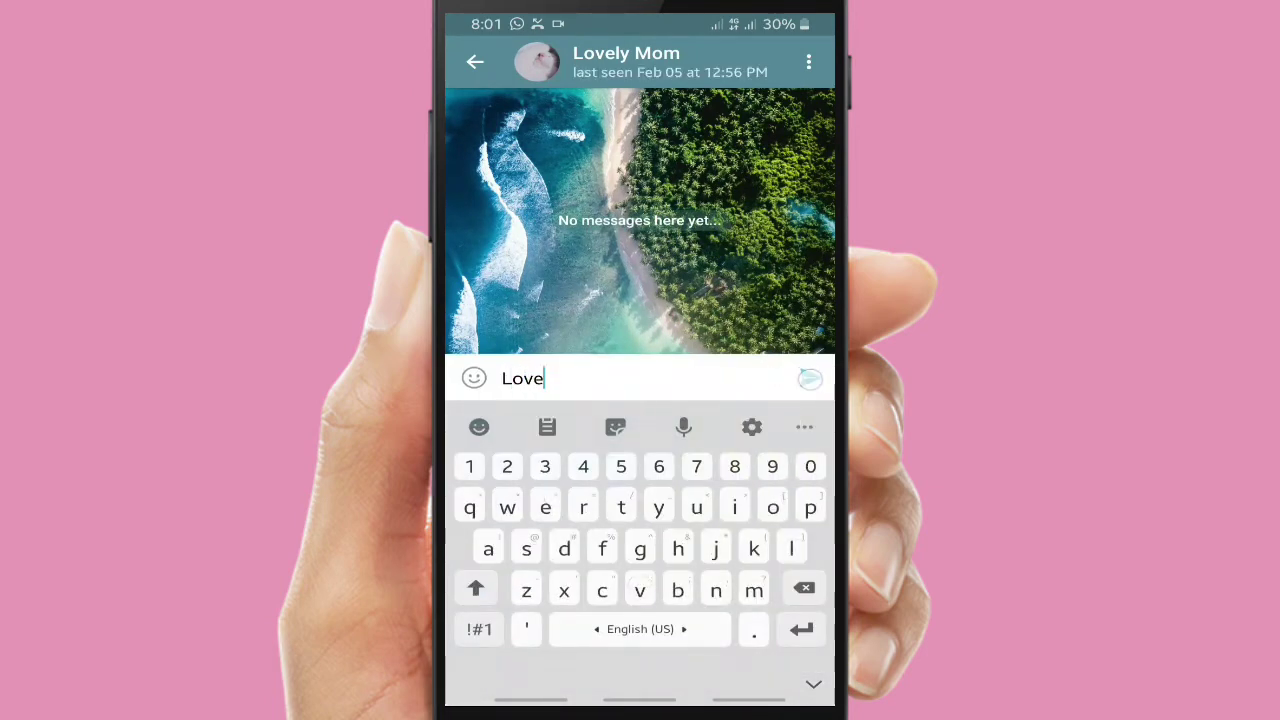
pyautogui.click(810, 378)
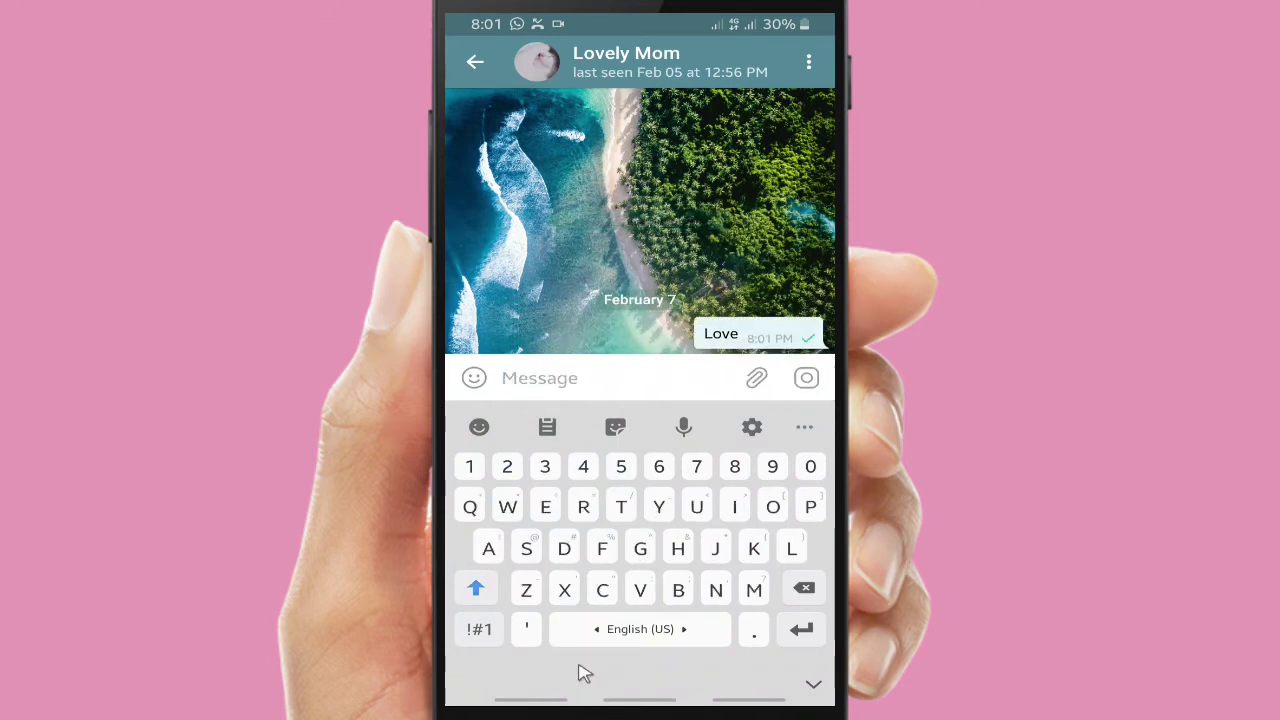
pyautogui.write('Hi')
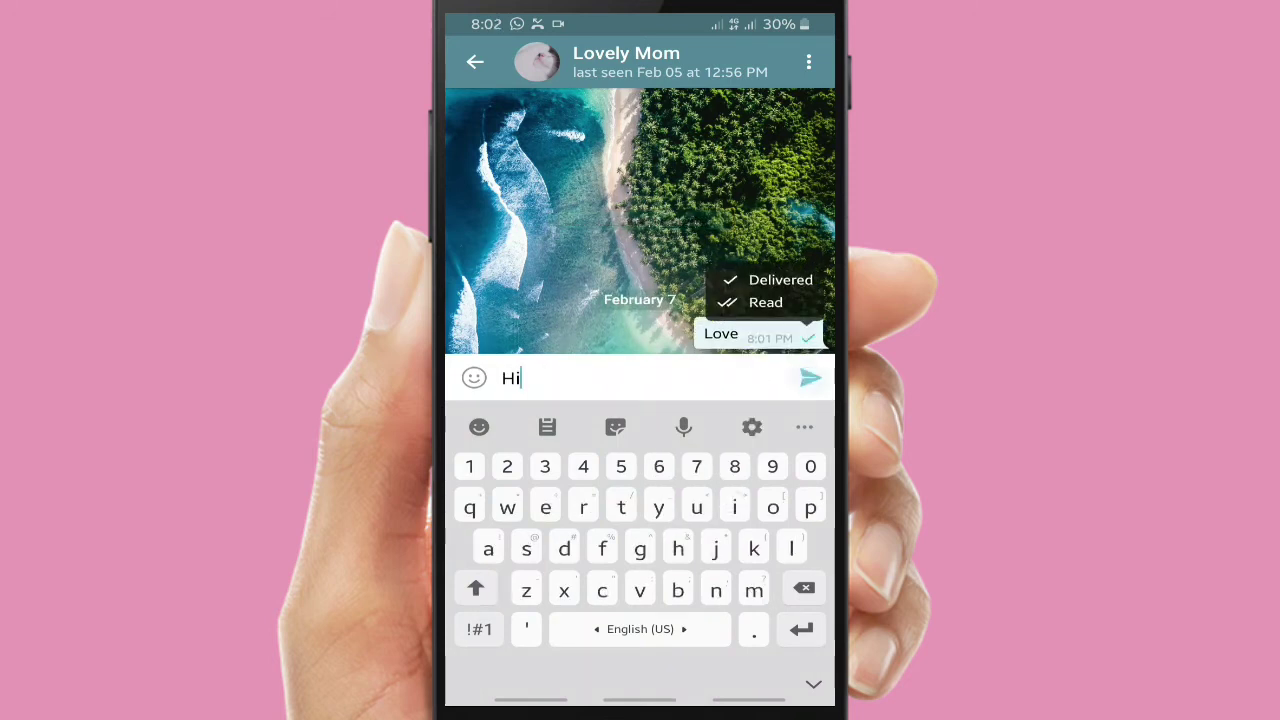
pyautogui.click(810, 378)
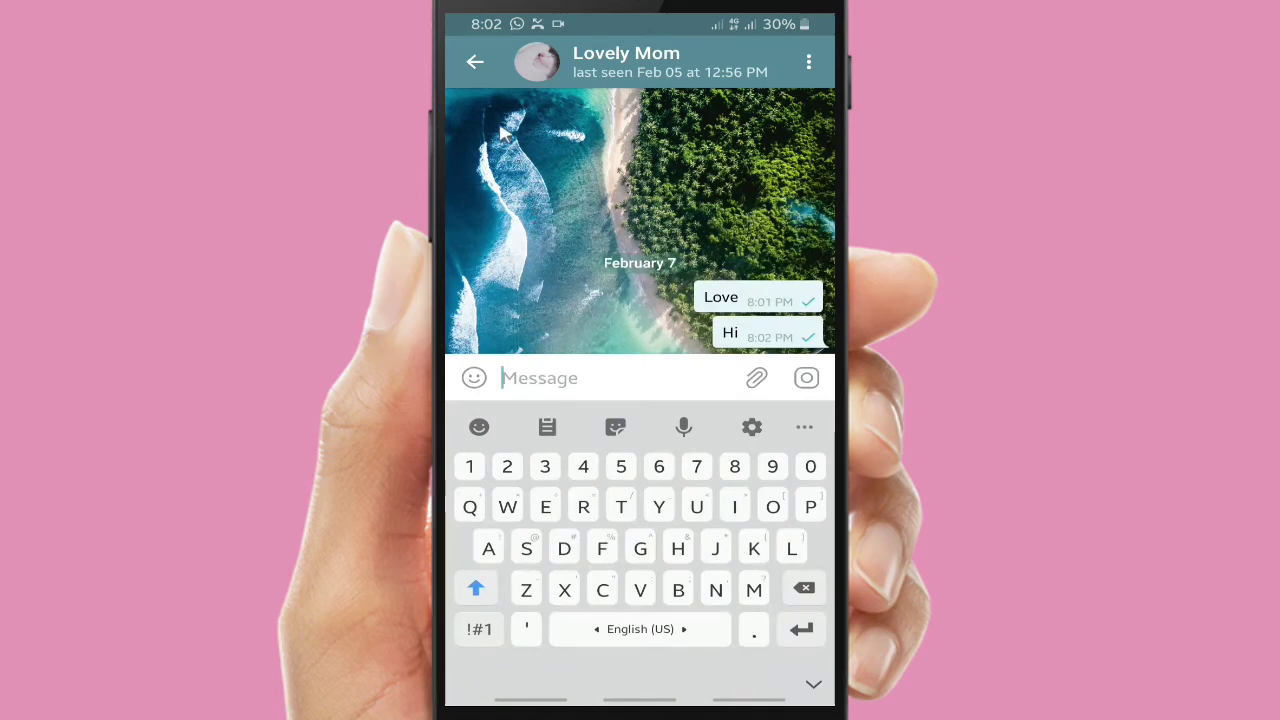
# Check the profile in the side menu, then return to the same chat
pyautogui.click(474, 61)
pyautogui.click(474, 61)
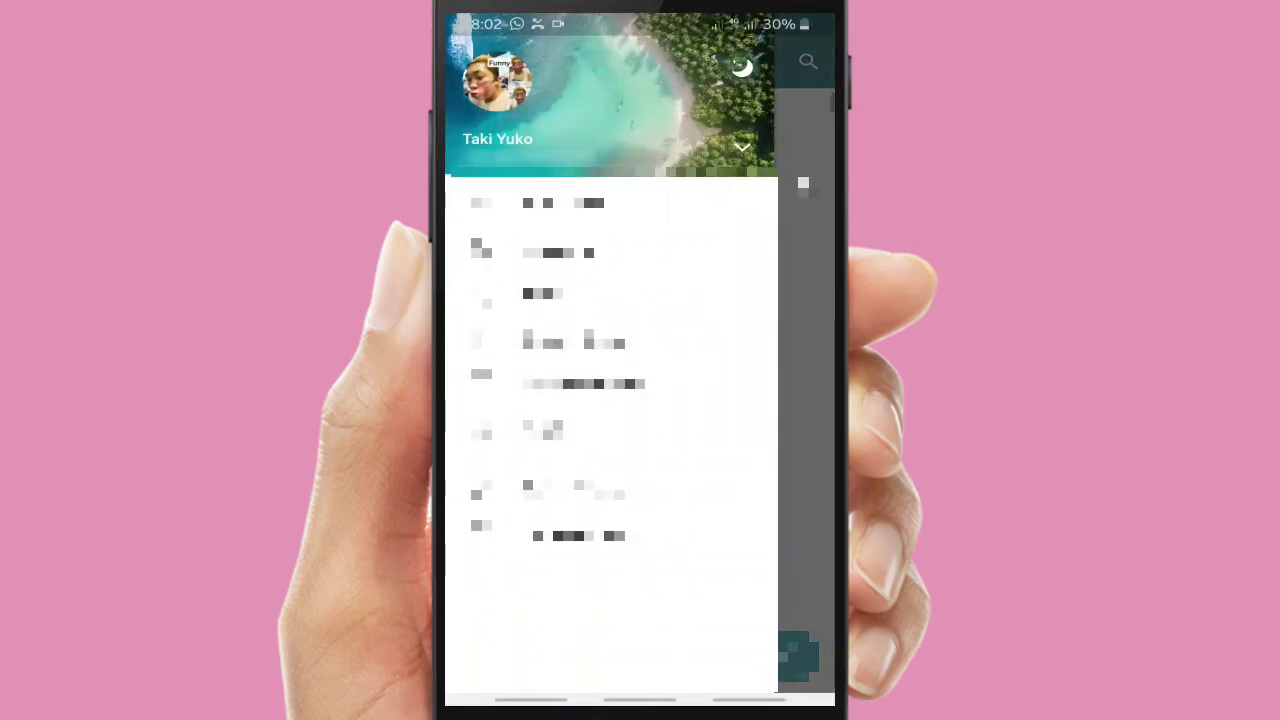
pyautogui.click(805, 323)
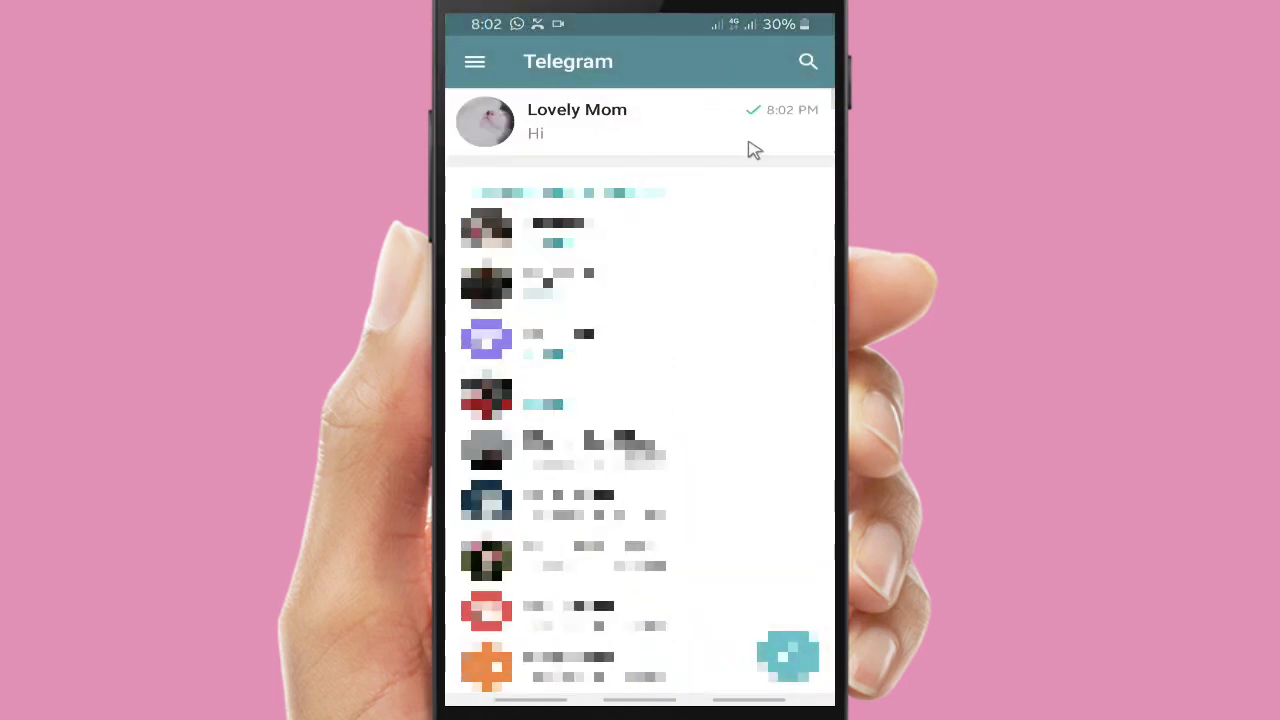
pyautogui.click(569, 120)
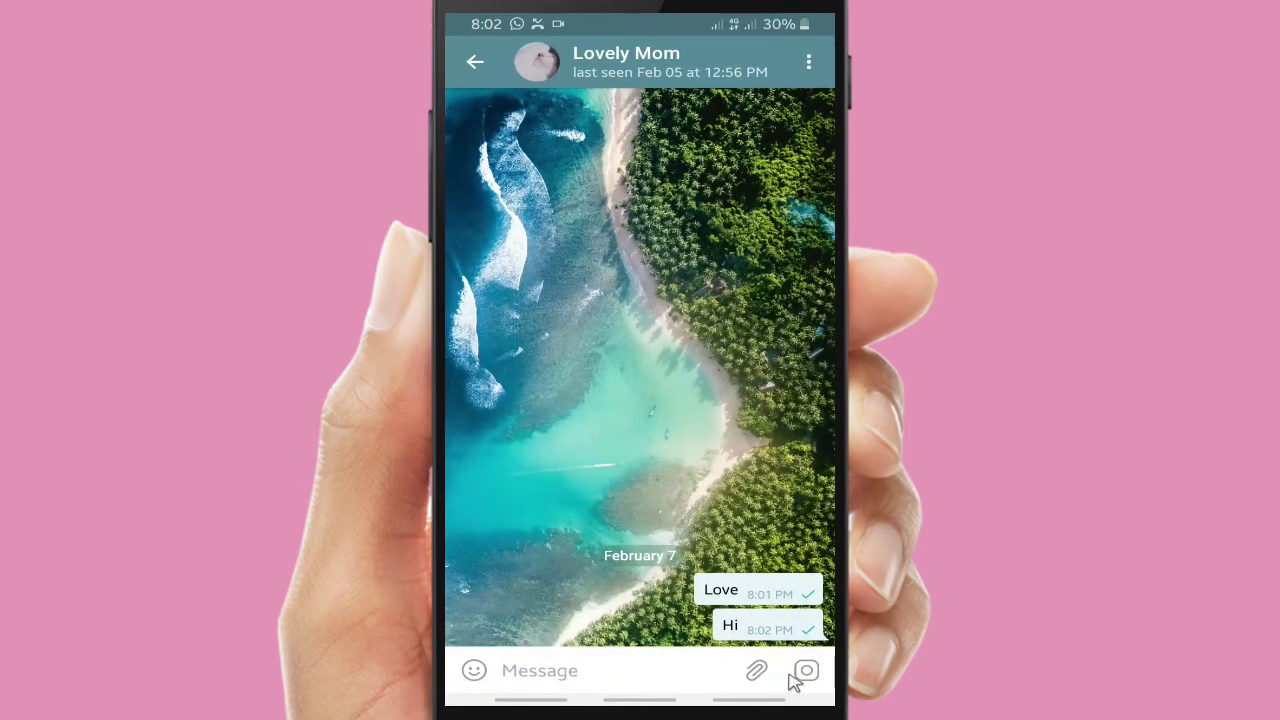
# Record a round video message, trim its first 2 seconds, and send it
pyautogui.click(808, 673)
pyautogui.moveTo(808, 676); pyautogui.dragTo(760, 537)
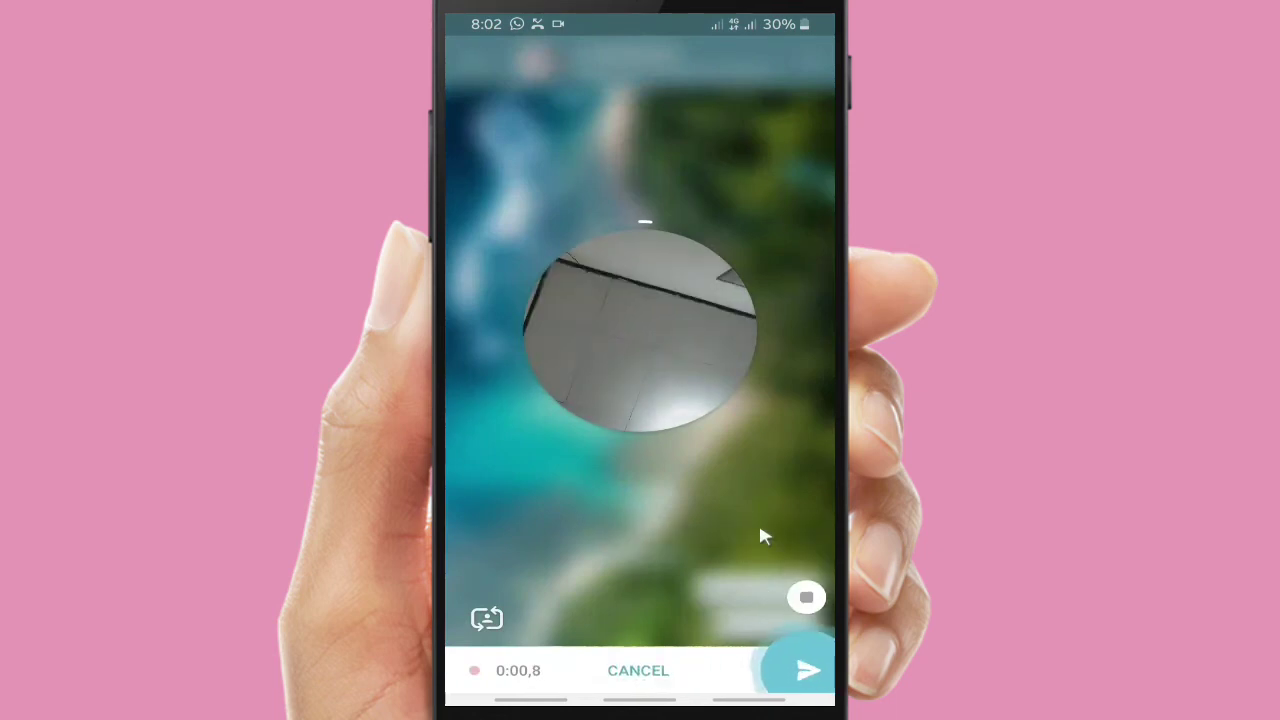
pyautogui.click(807, 598)
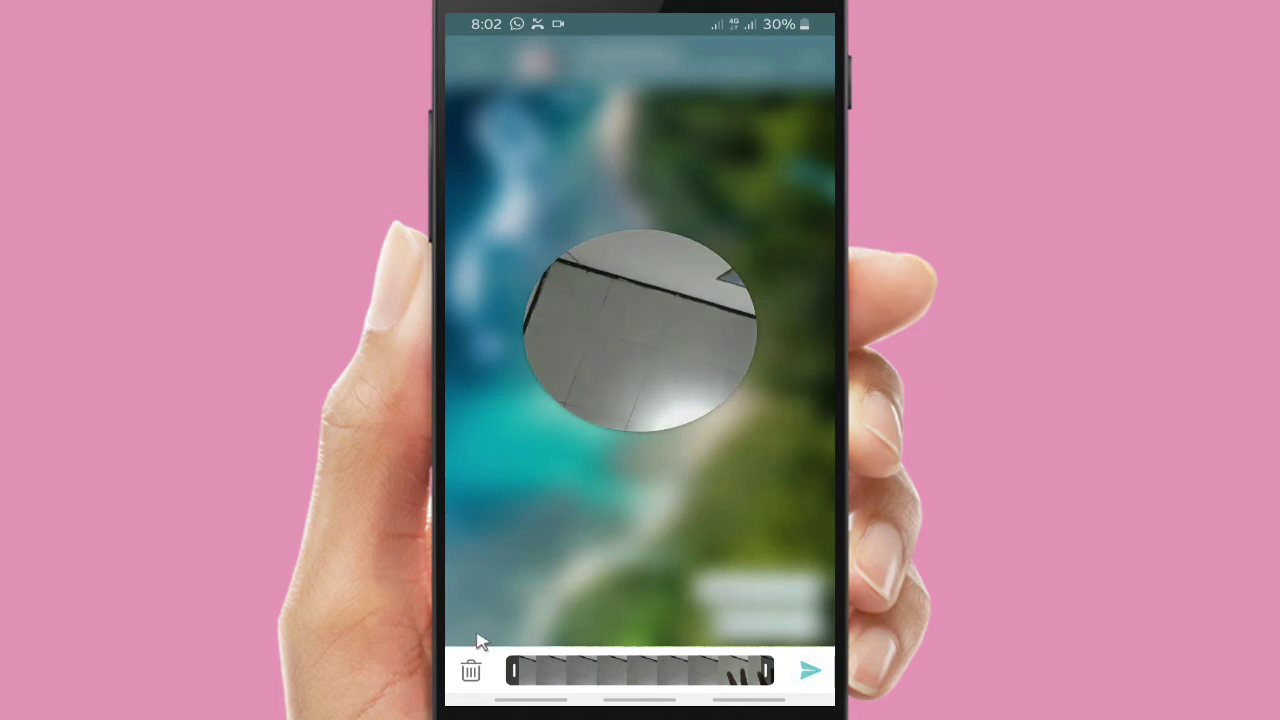
pyautogui.moveTo(518, 676); pyautogui.dragTo(607, 672)
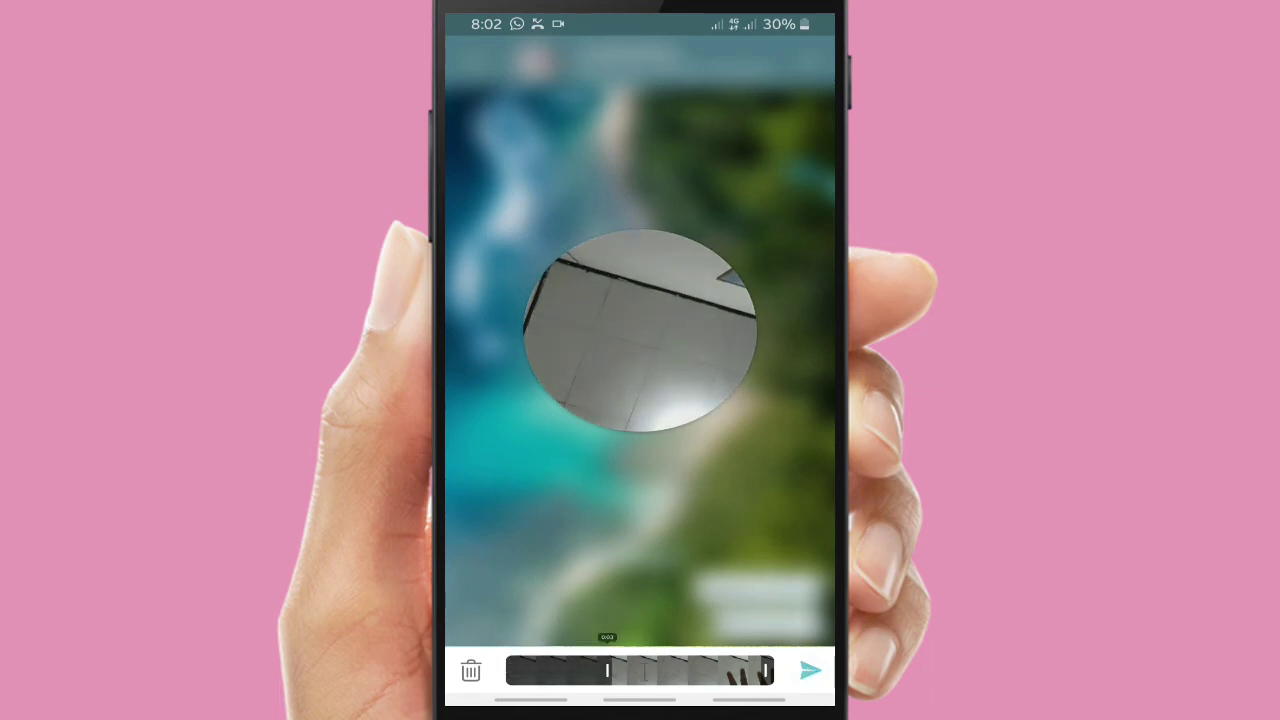
pyautogui.click(810, 672)
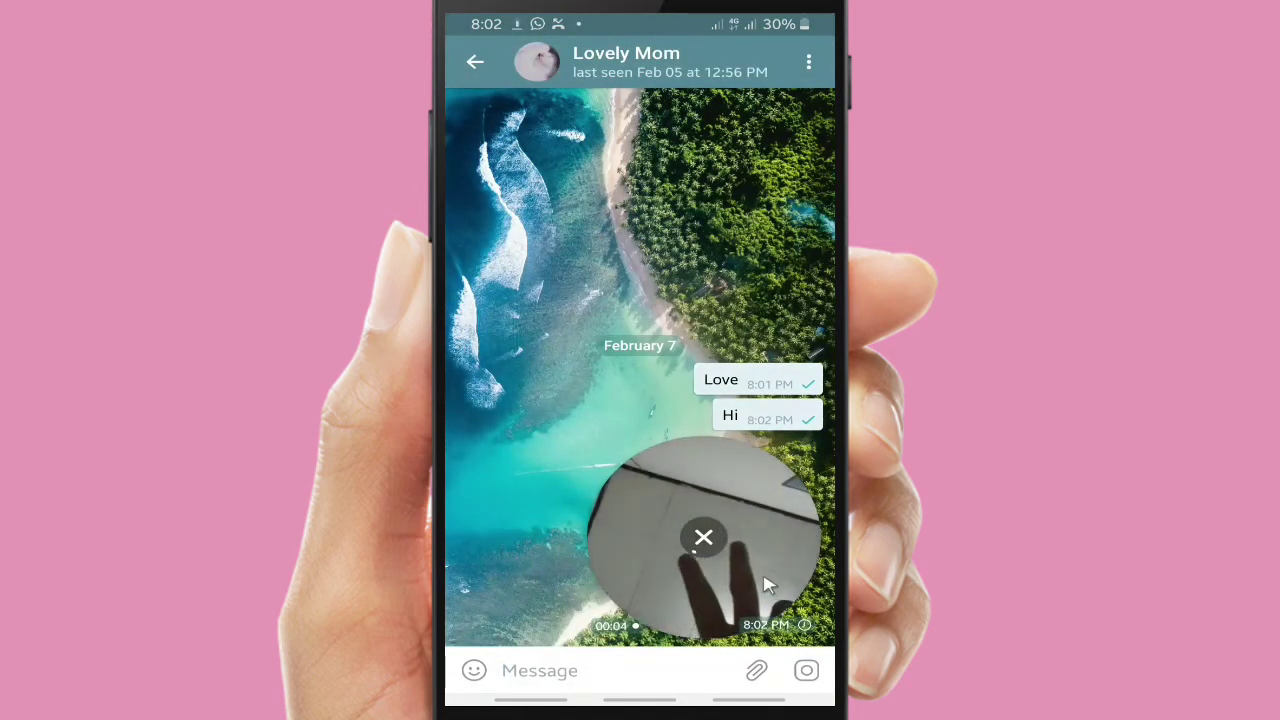
# Browse the chat's Files and Location attachment options, allowing location access while using the app
pyautogui.click(755, 674)
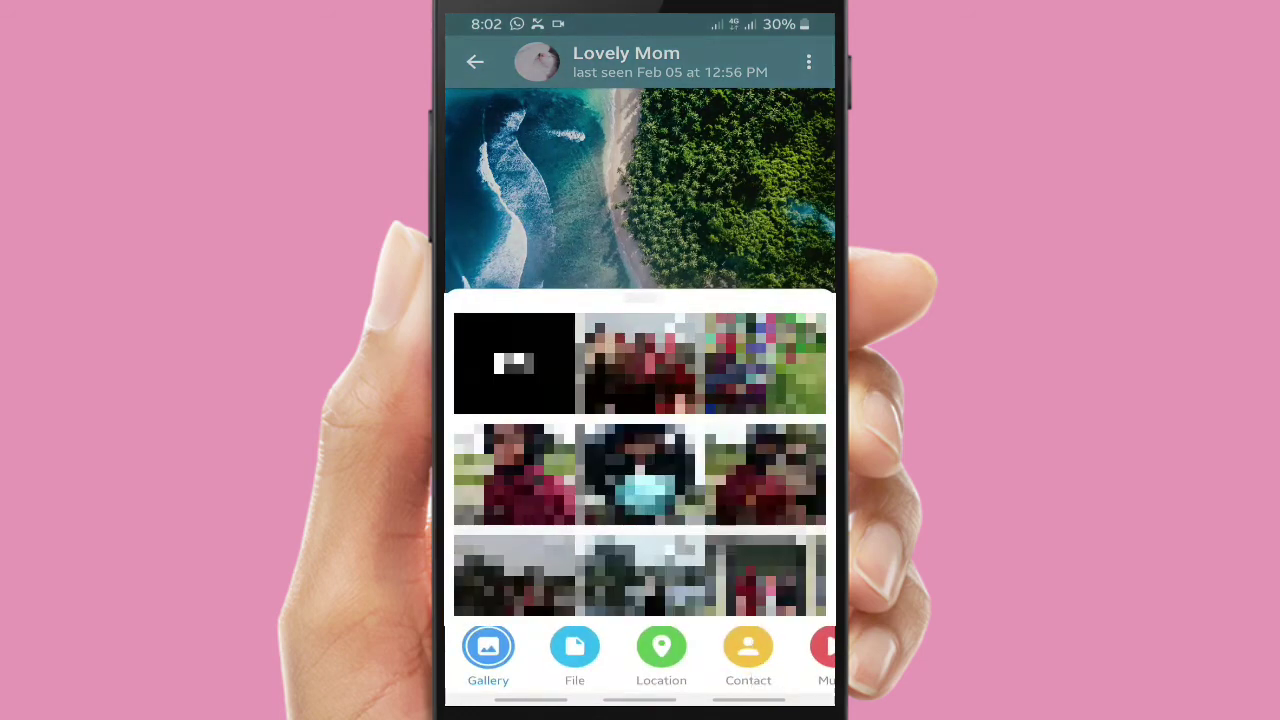
pyautogui.click(574, 664)
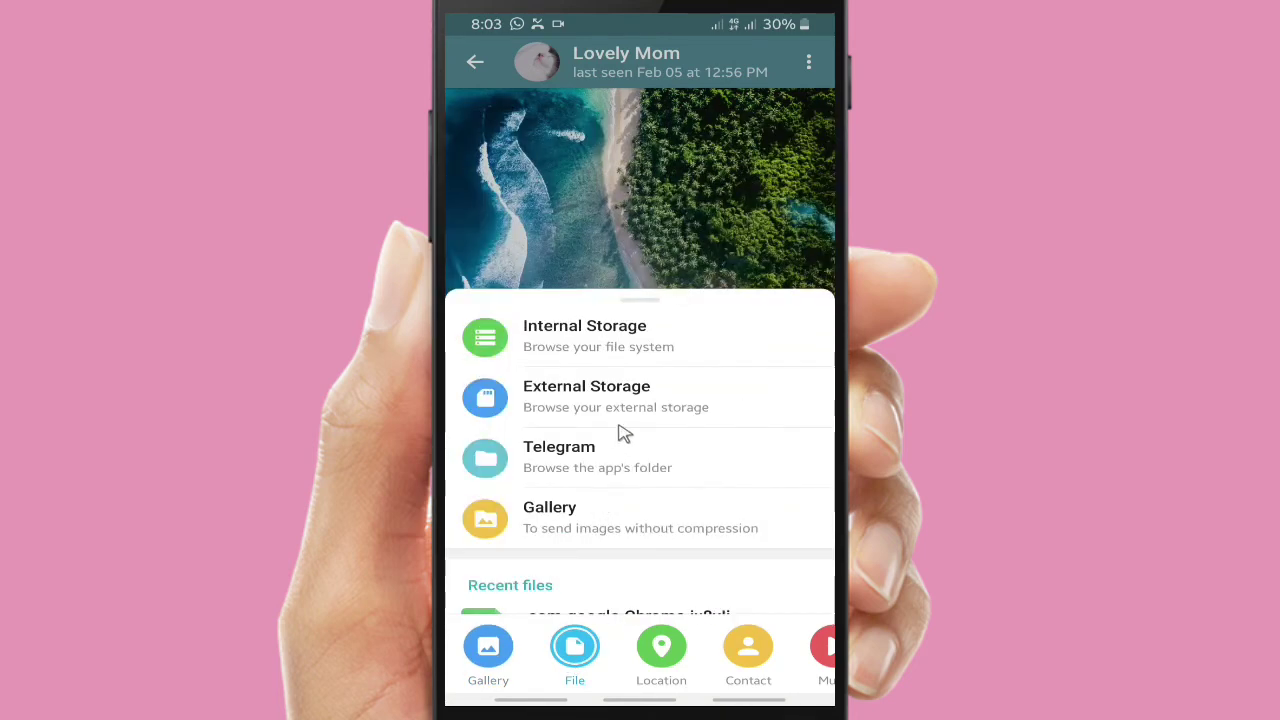
pyautogui.click(670, 648)
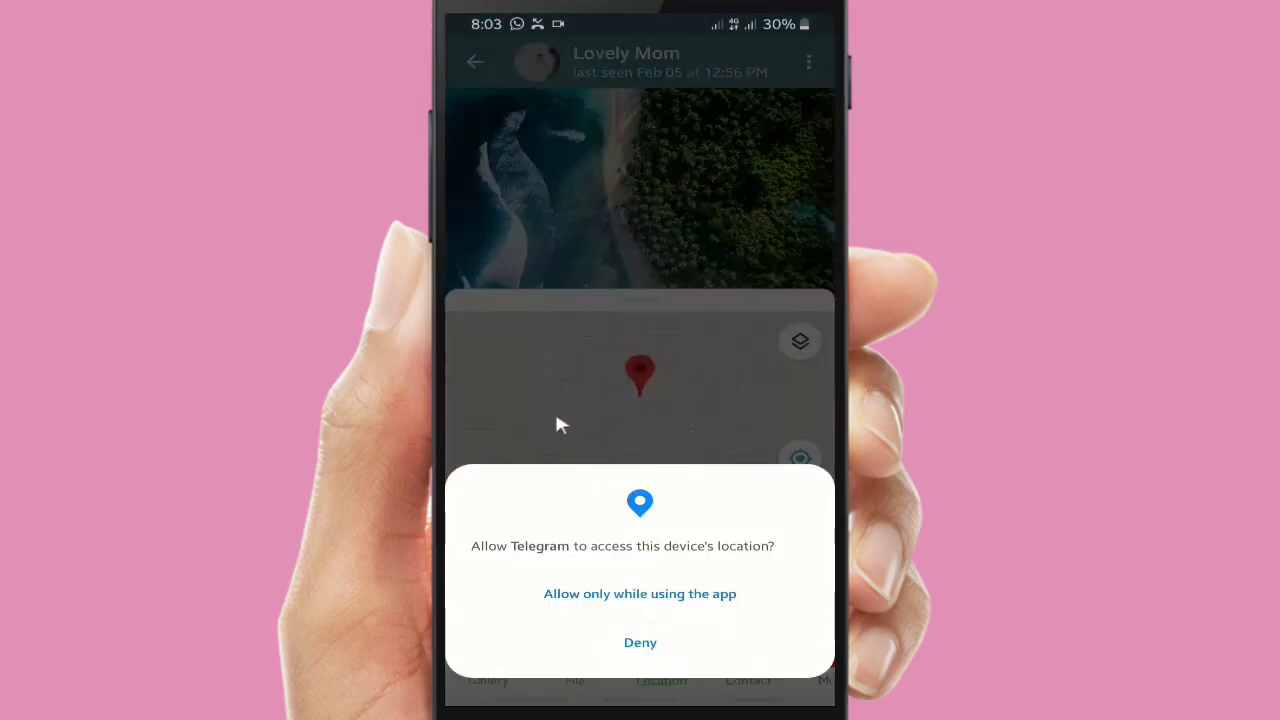
pyautogui.click(640, 594)
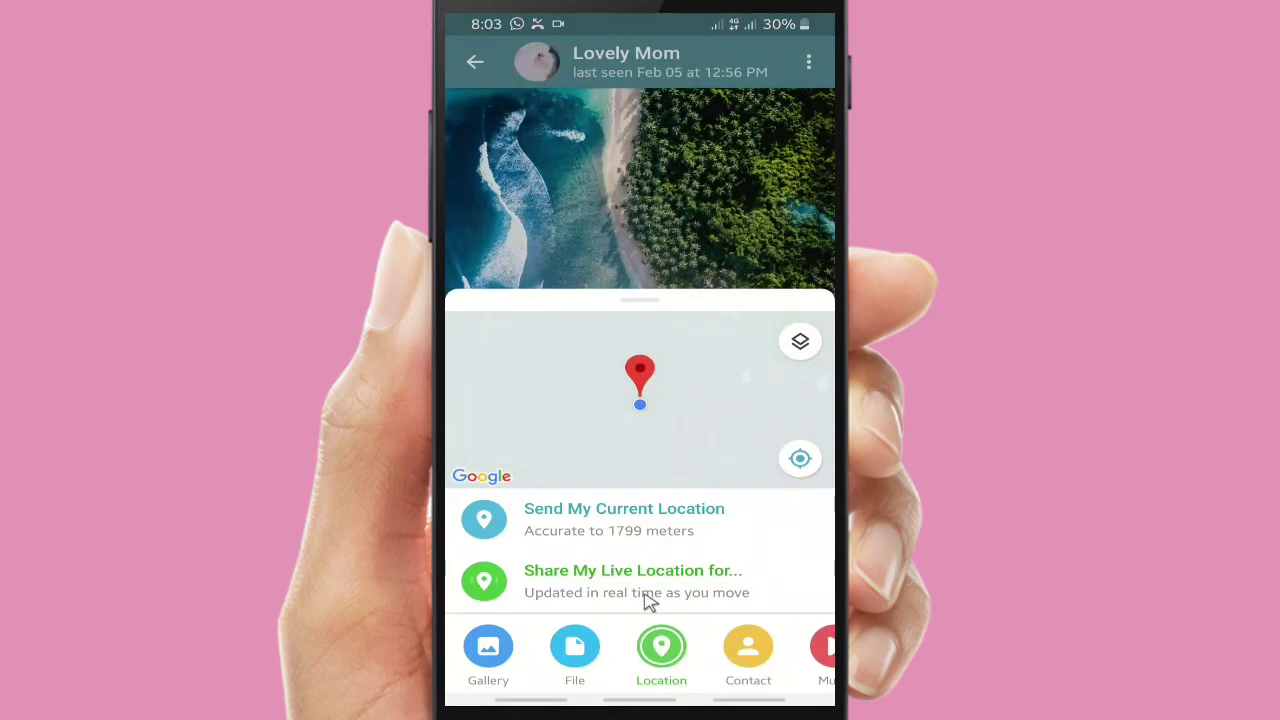
# Look through the Contacts and Music attachment lists, then dismiss the sheet to return to the chat
pyautogui.click(748, 655)
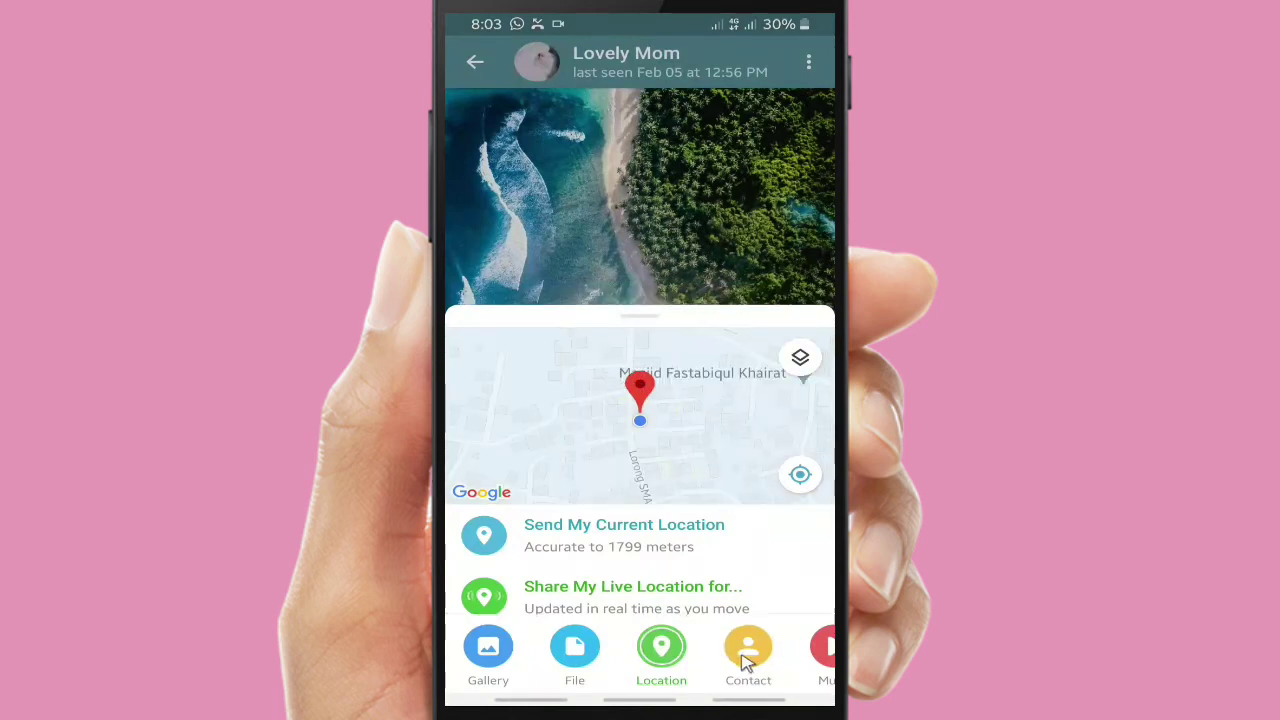
pyautogui.click(826, 652)
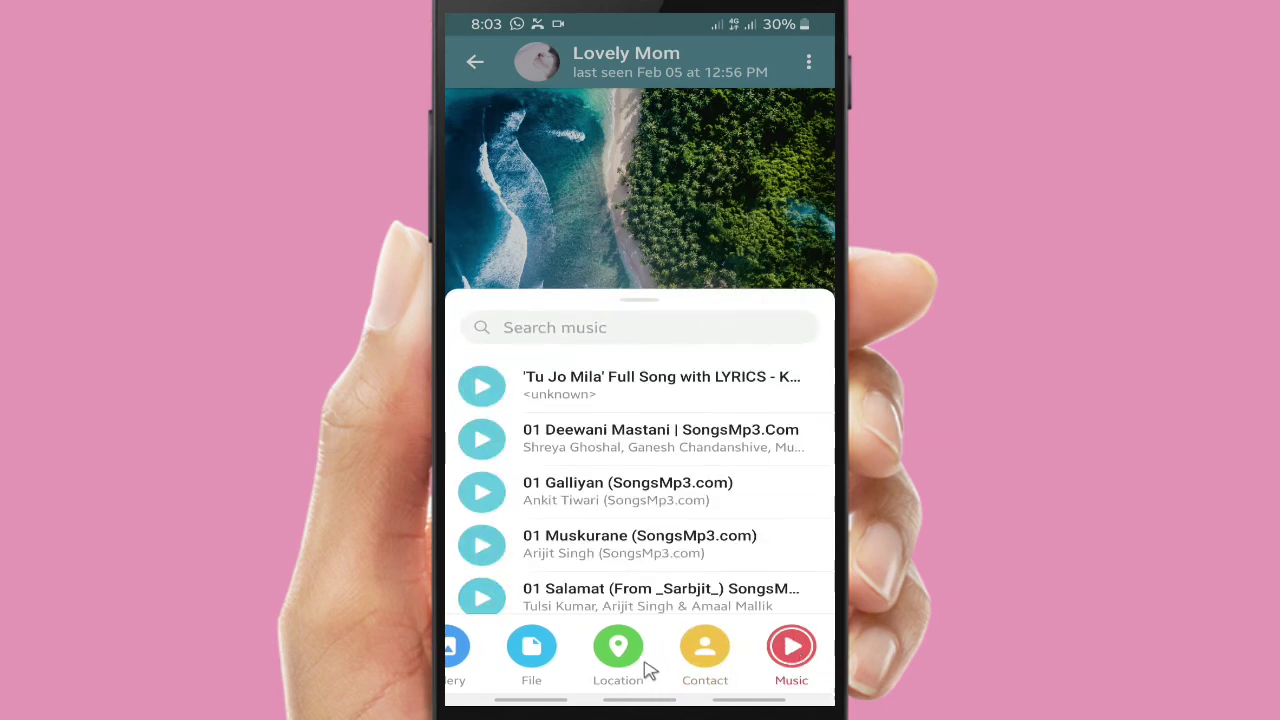
pyautogui.scroll(-10, 560, 567)
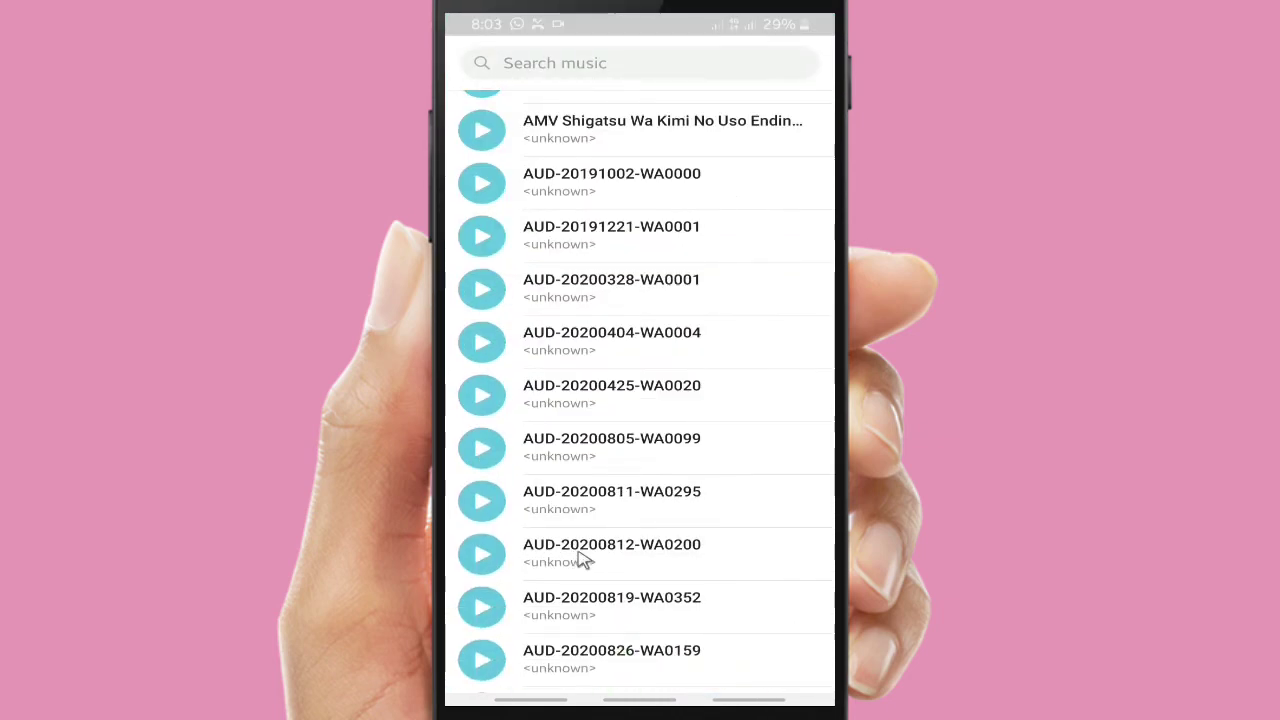
pyautogui.scroll(15, 585, 560)
pyautogui.scroll(5, 585, 558)
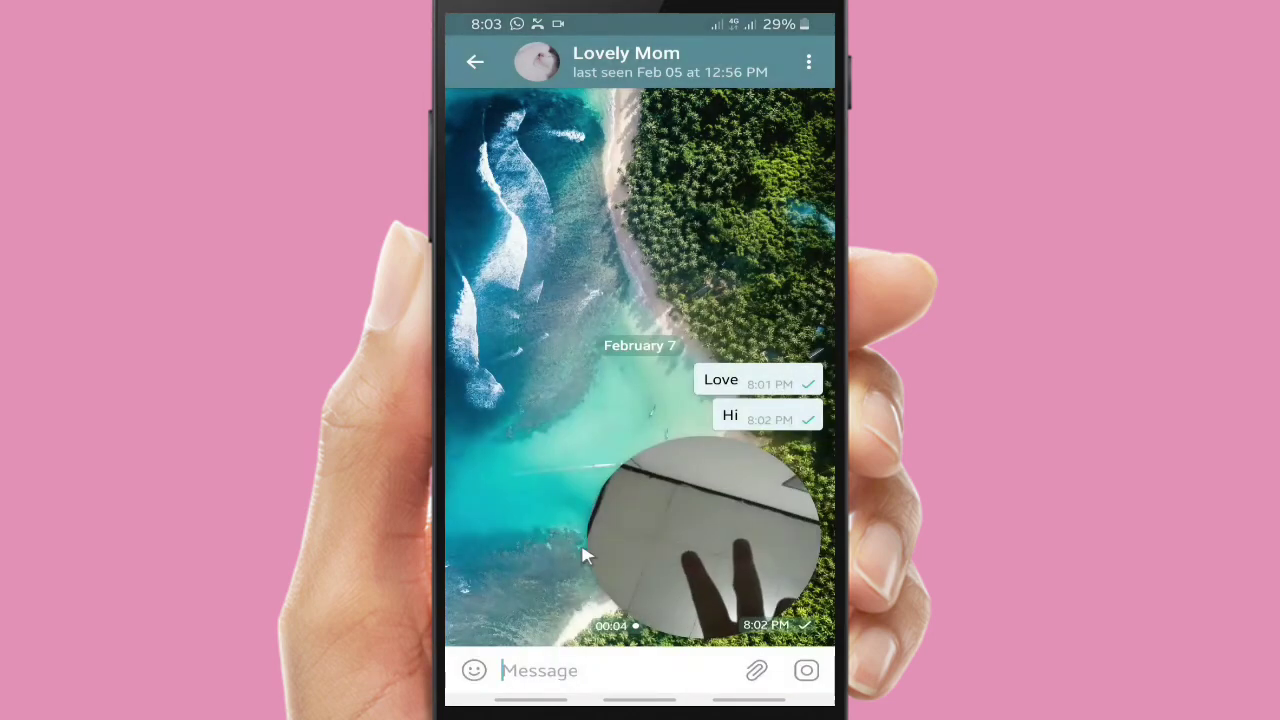
# Open and dismiss the attachment sheet, then browse the smileys and people emojis
pyautogui.click(760, 672)
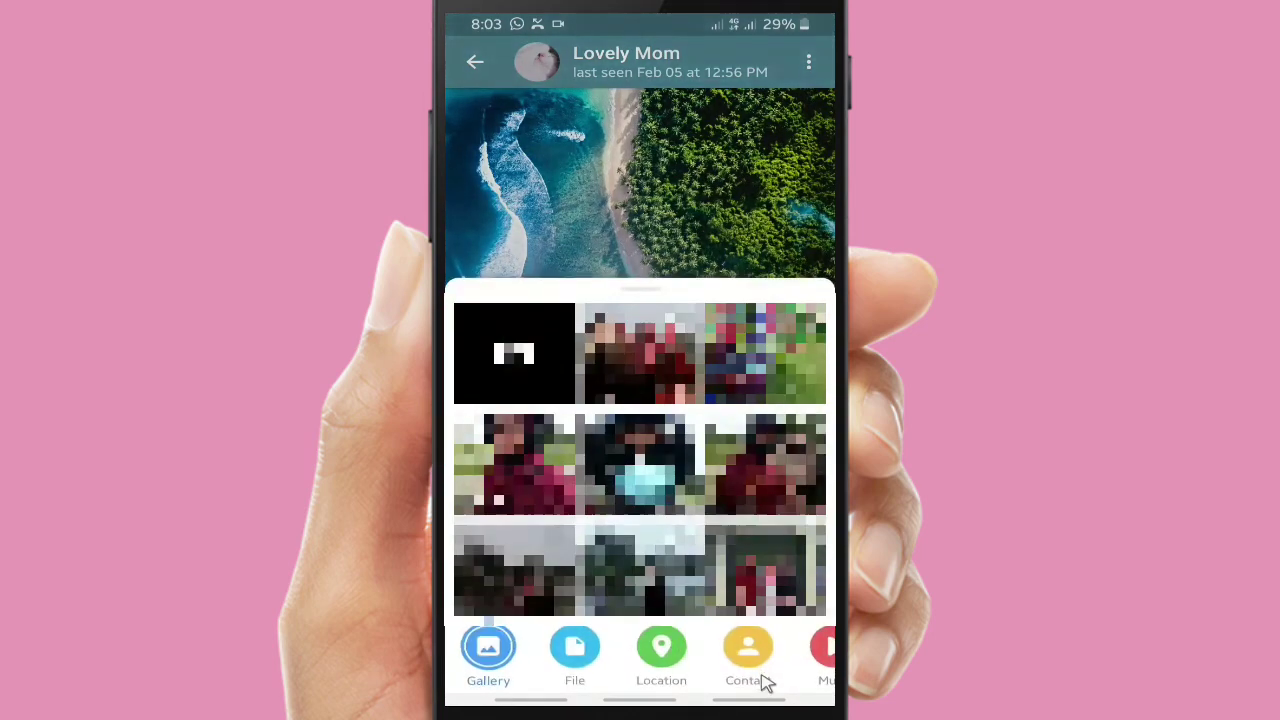
pyautogui.click(646, 120)
pyautogui.click(474, 670)
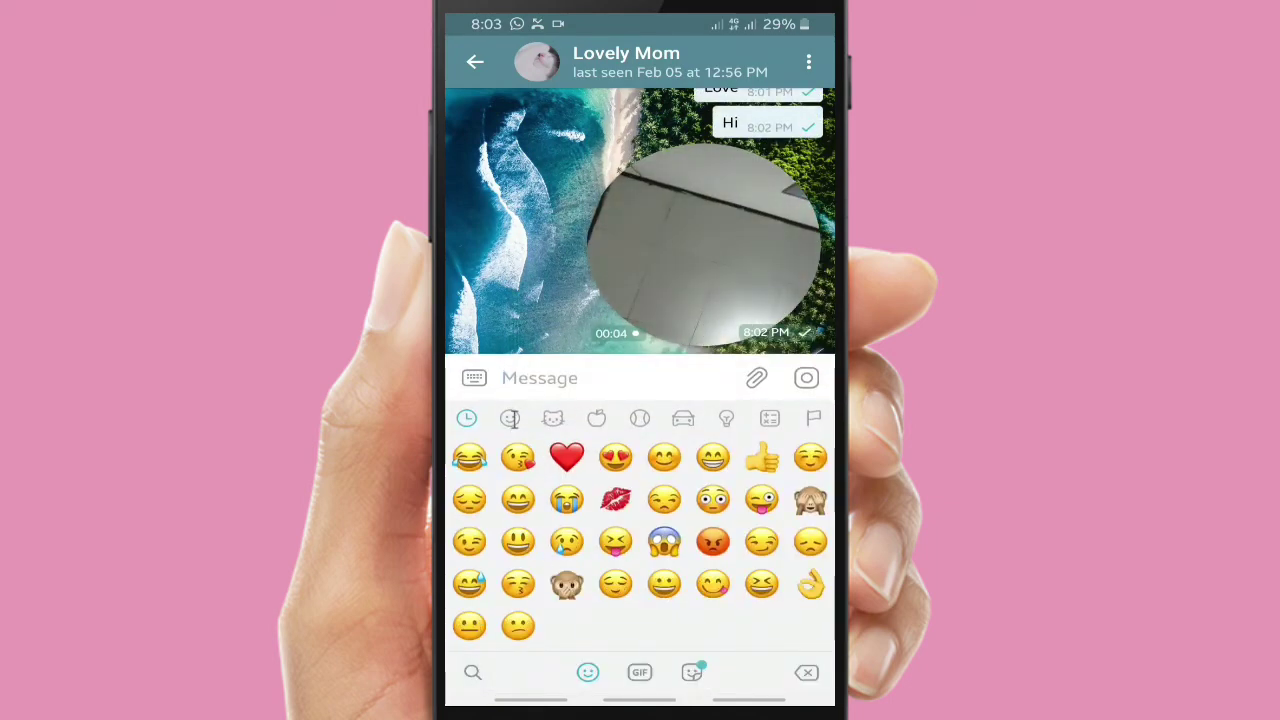
pyautogui.click(510, 418)
pyautogui.scroll(-10, 543, 490)
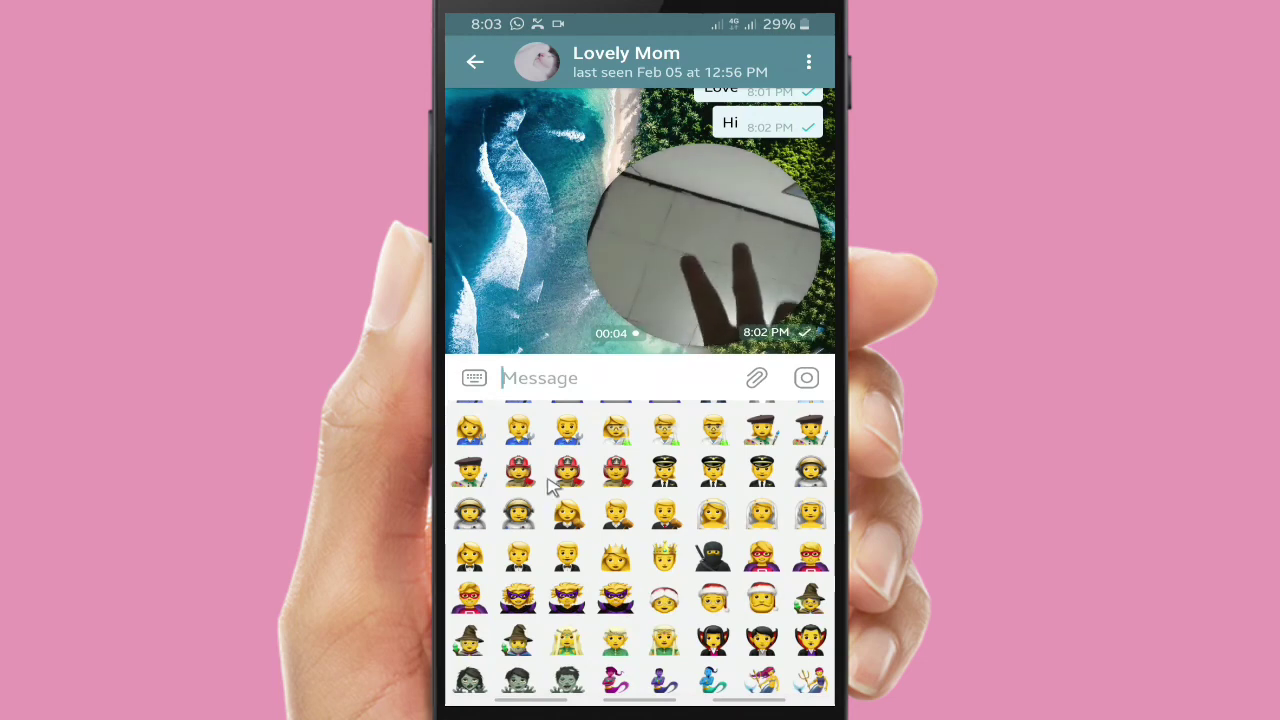
pyautogui.scroll(10, 557, 440)
# Browse the animals, food, activity, travel, symbol and flag emojis, then exit to the chat list
pyautogui.click(556, 420)
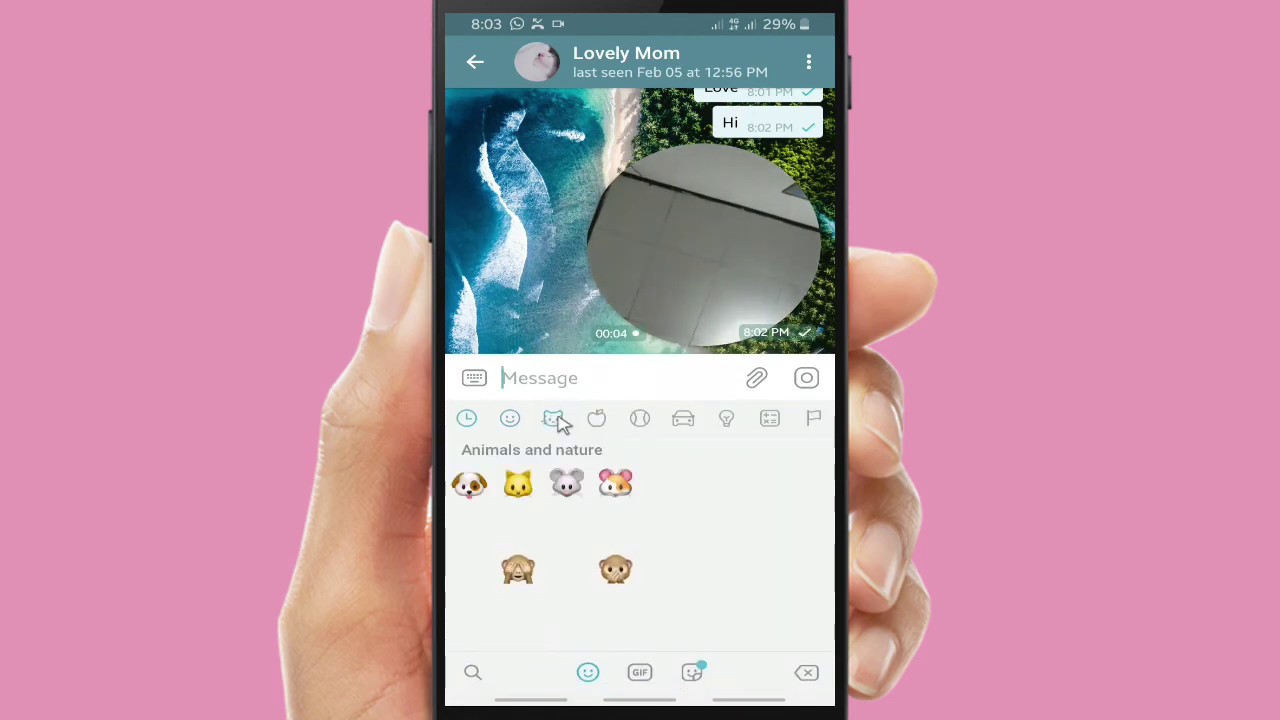
pyautogui.click(596, 420)
pyautogui.click(640, 420)
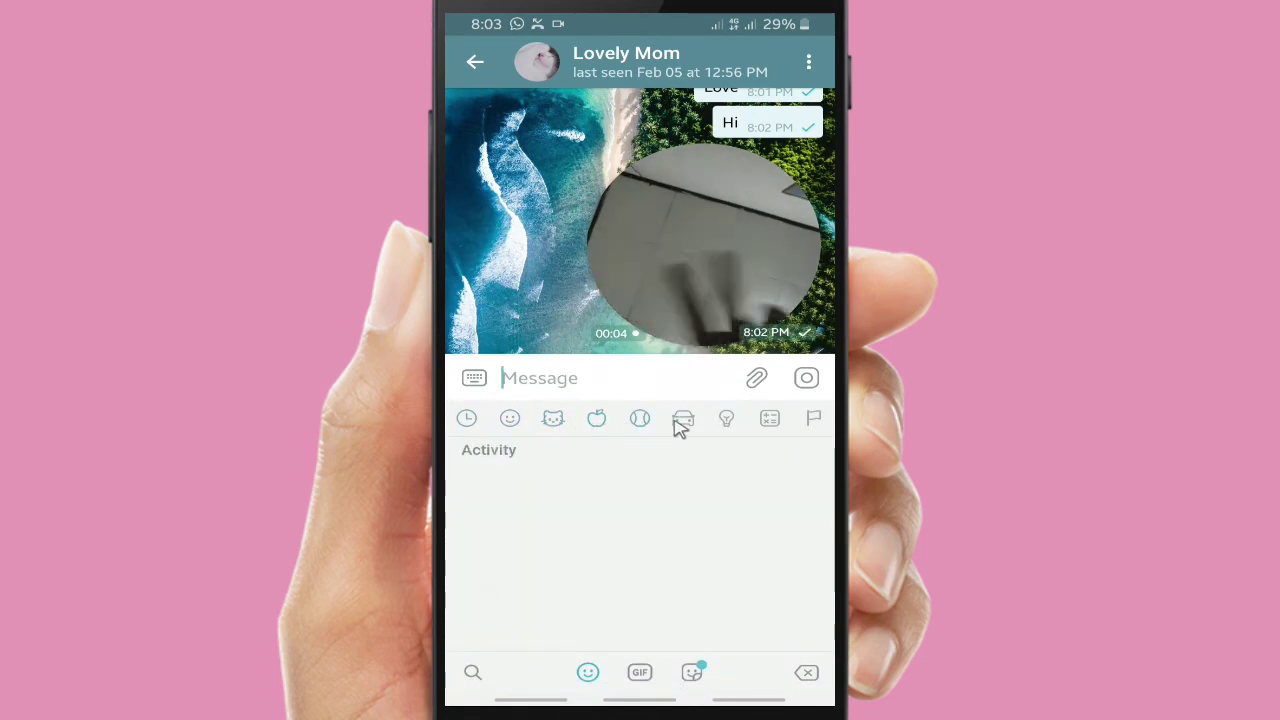
pyautogui.click(683, 420)
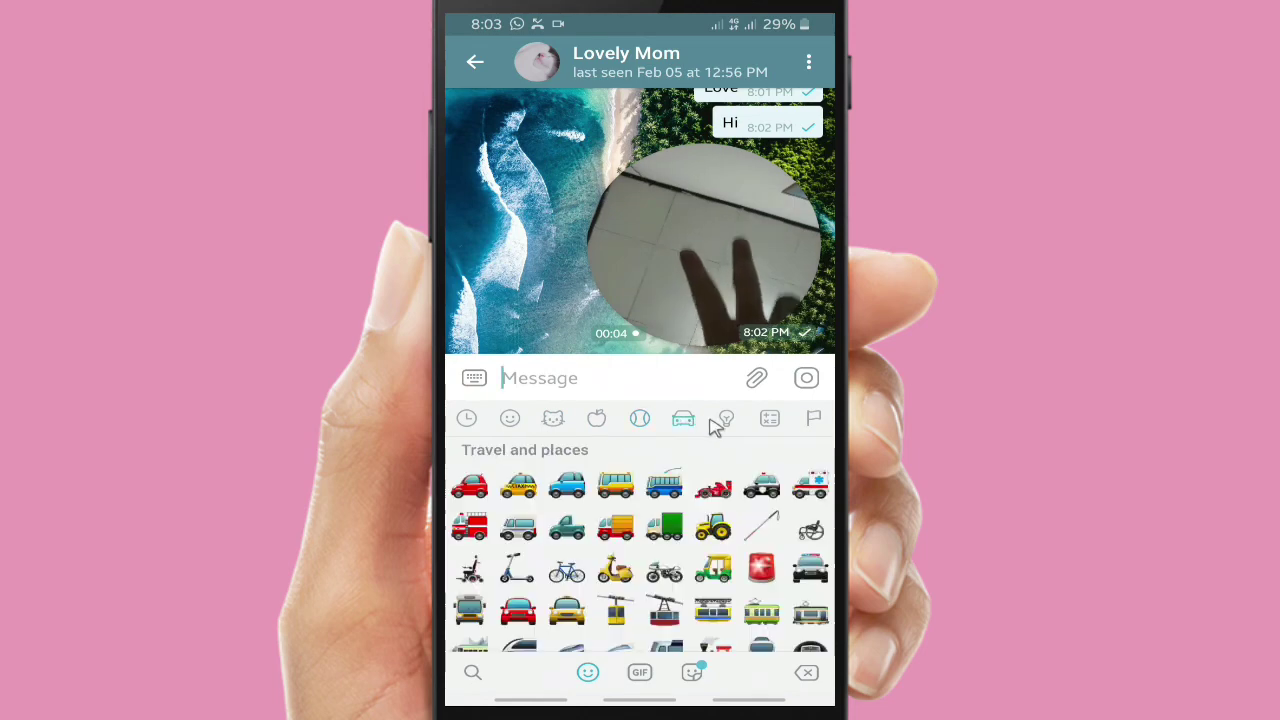
pyautogui.click(774, 420)
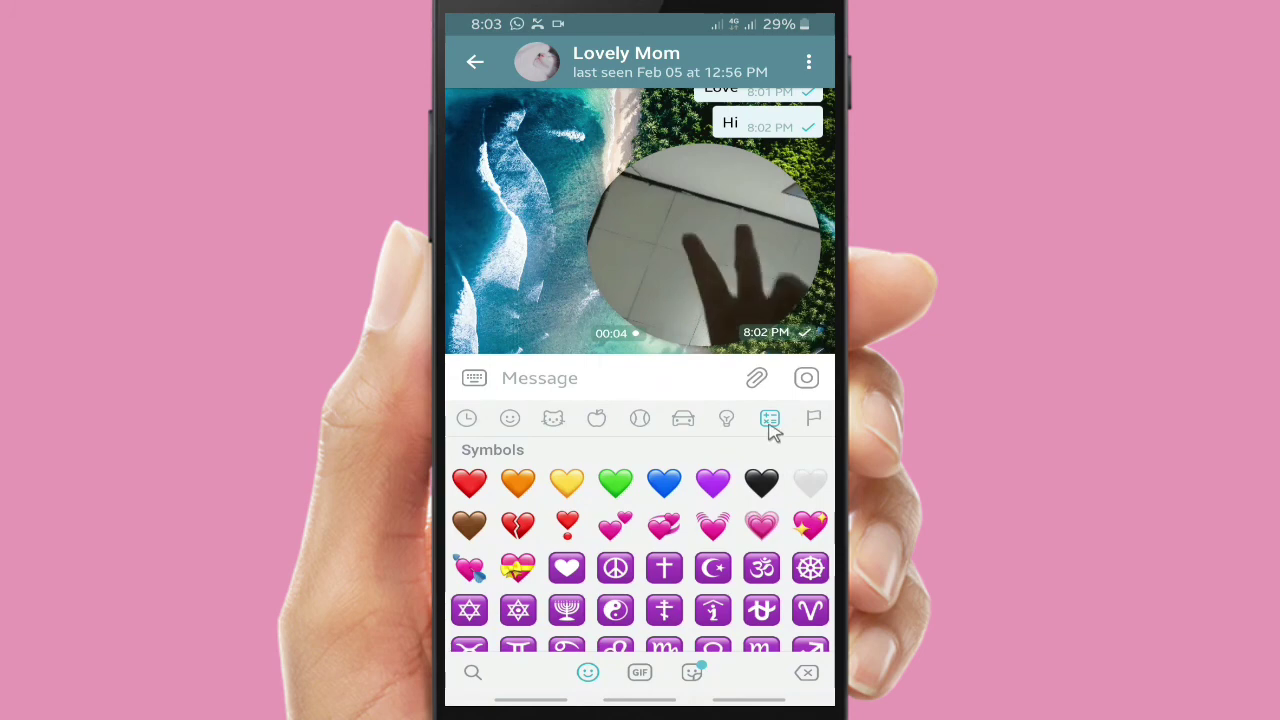
pyautogui.click(813, 423)
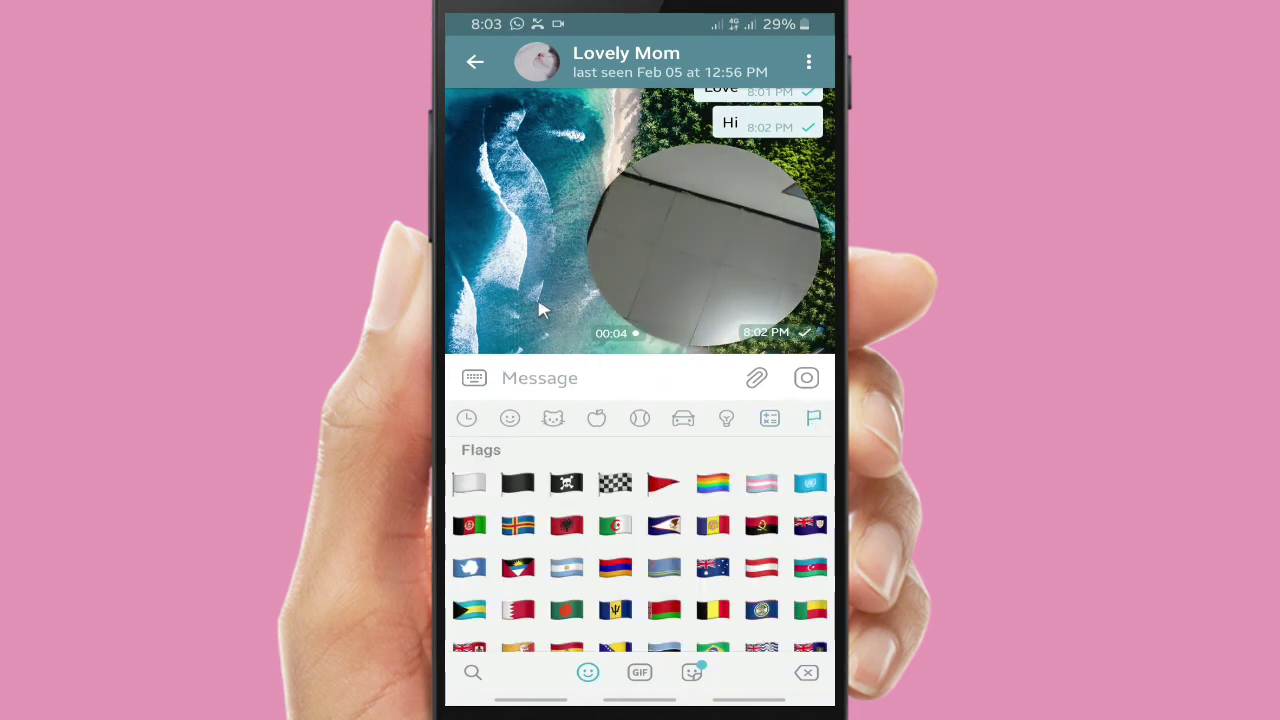
pyautogui.rightClick(537, 304)
pyautogui.rightClick(597, 466)
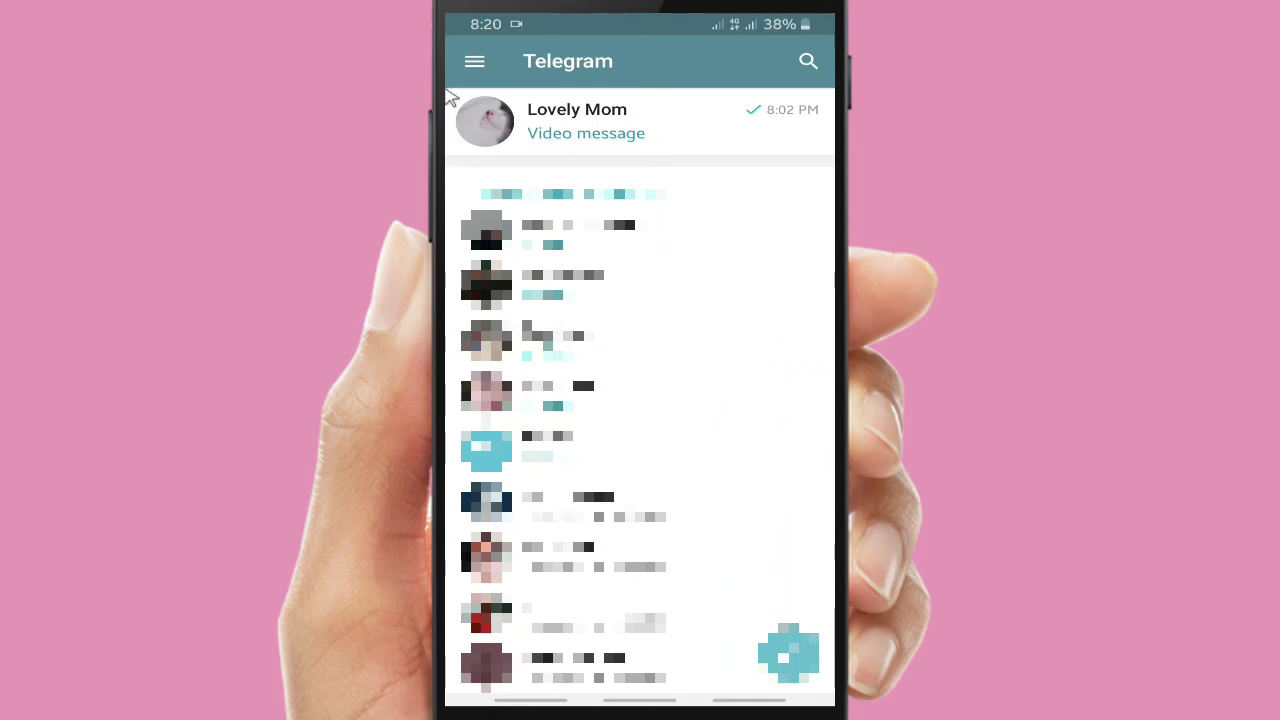
# From the navigation drawer, expand and collapse the accounts list, then open the profile Settings page
pyautogui.click(473, 61)
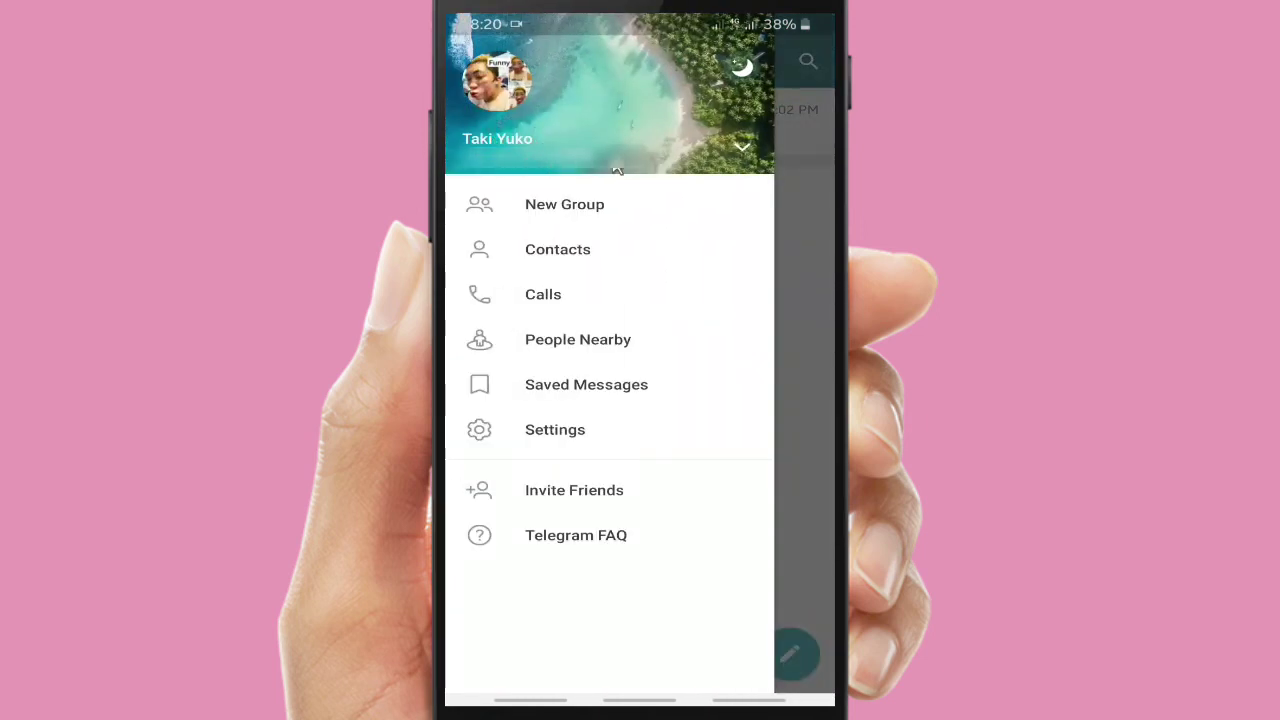
pyautogui.click(740, 150)
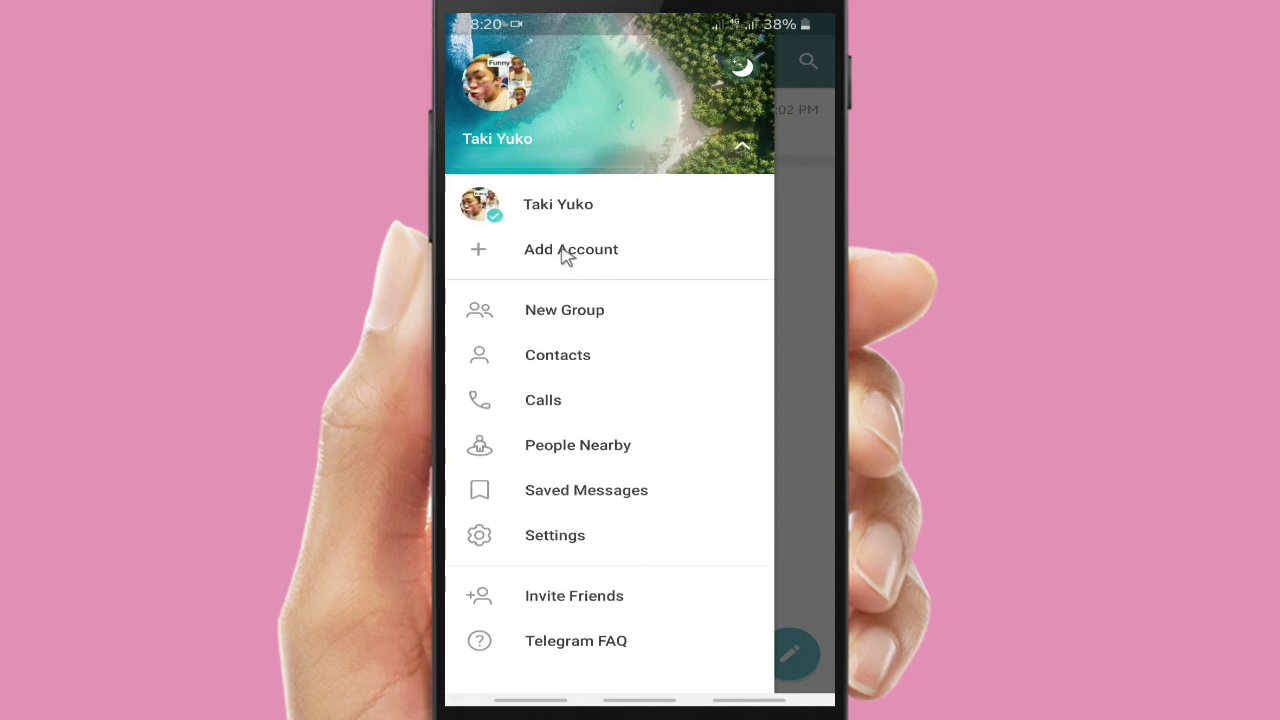
pyautogui.click(742, 146)
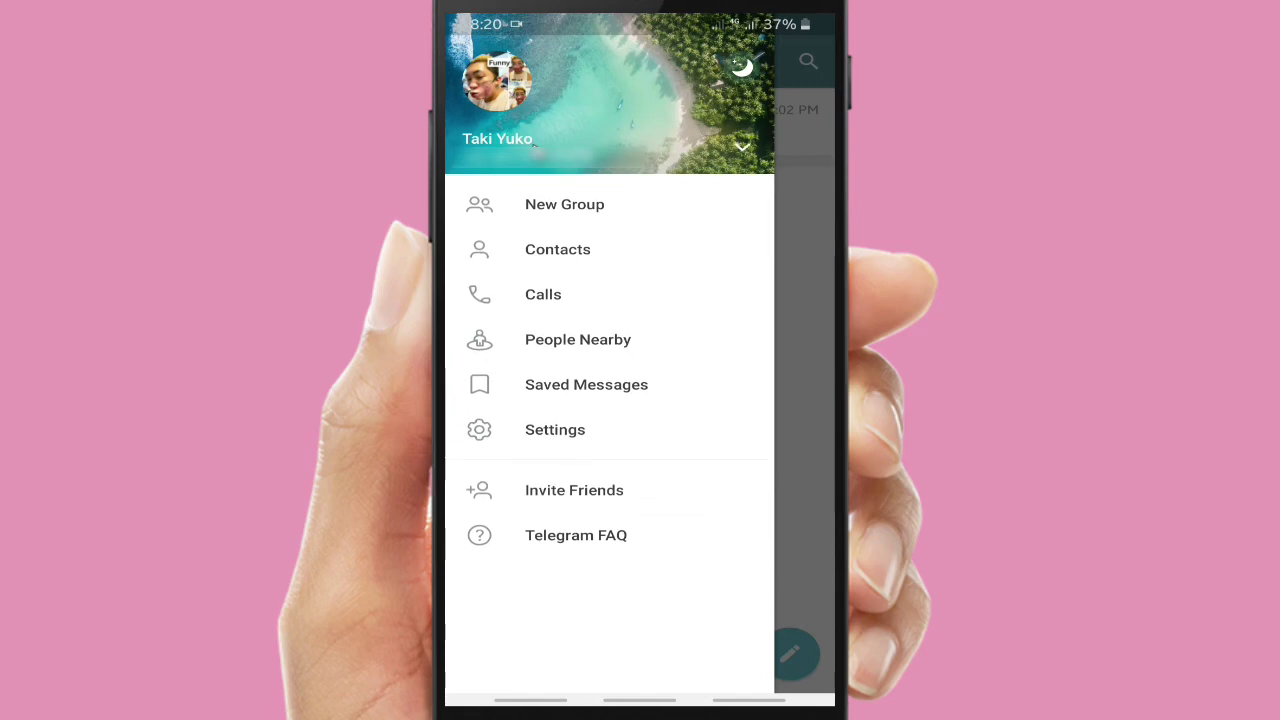
pyautogui.click(507, 100)
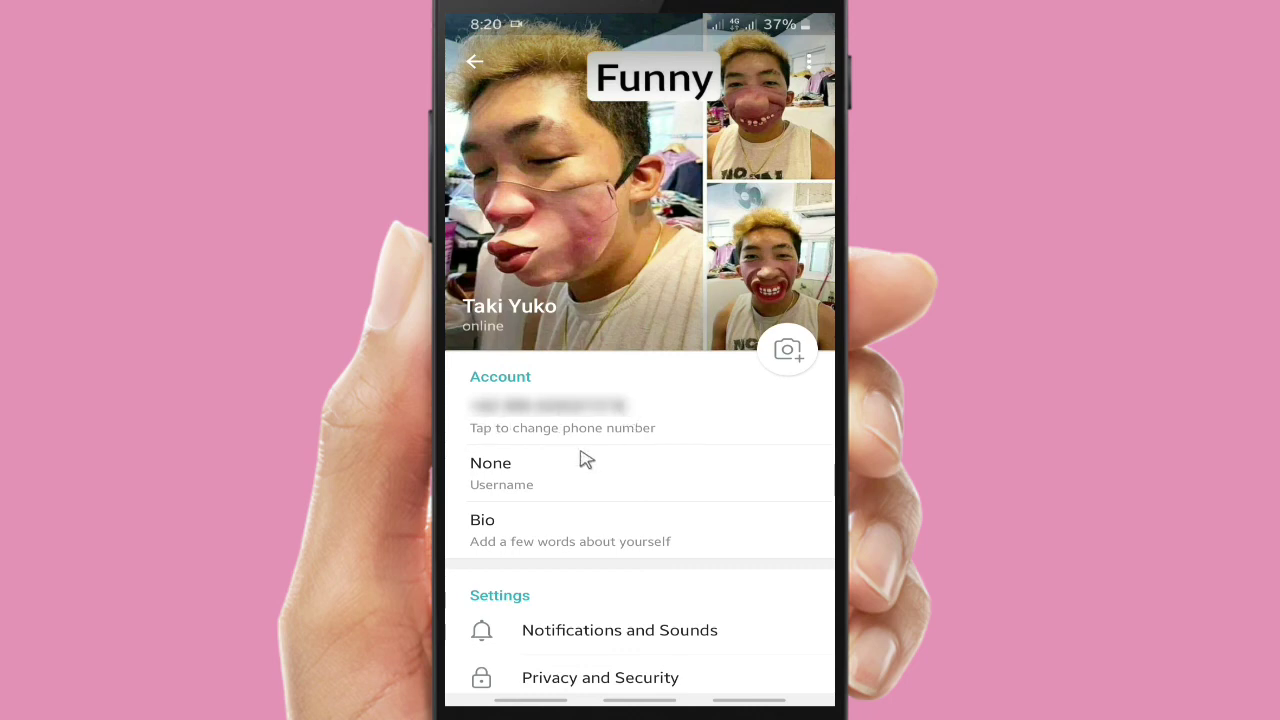
pyautogui.click(524, 490)
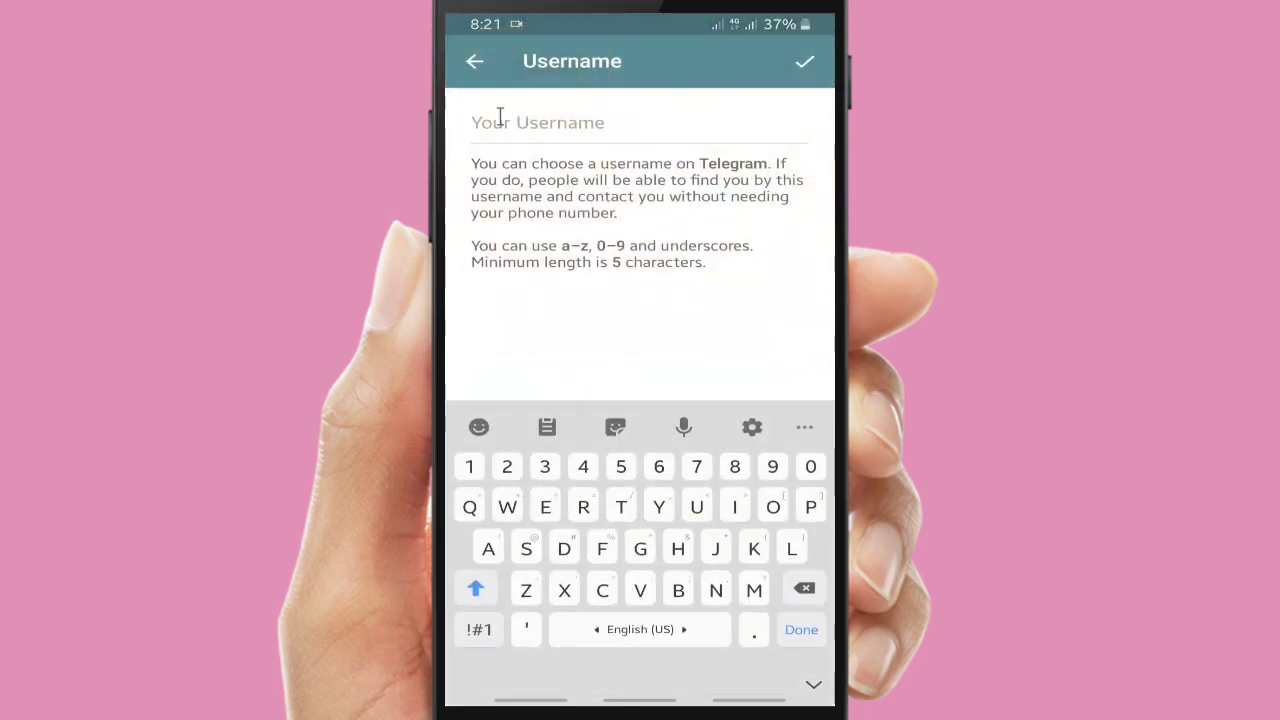
pyautogui.click(499, 117)
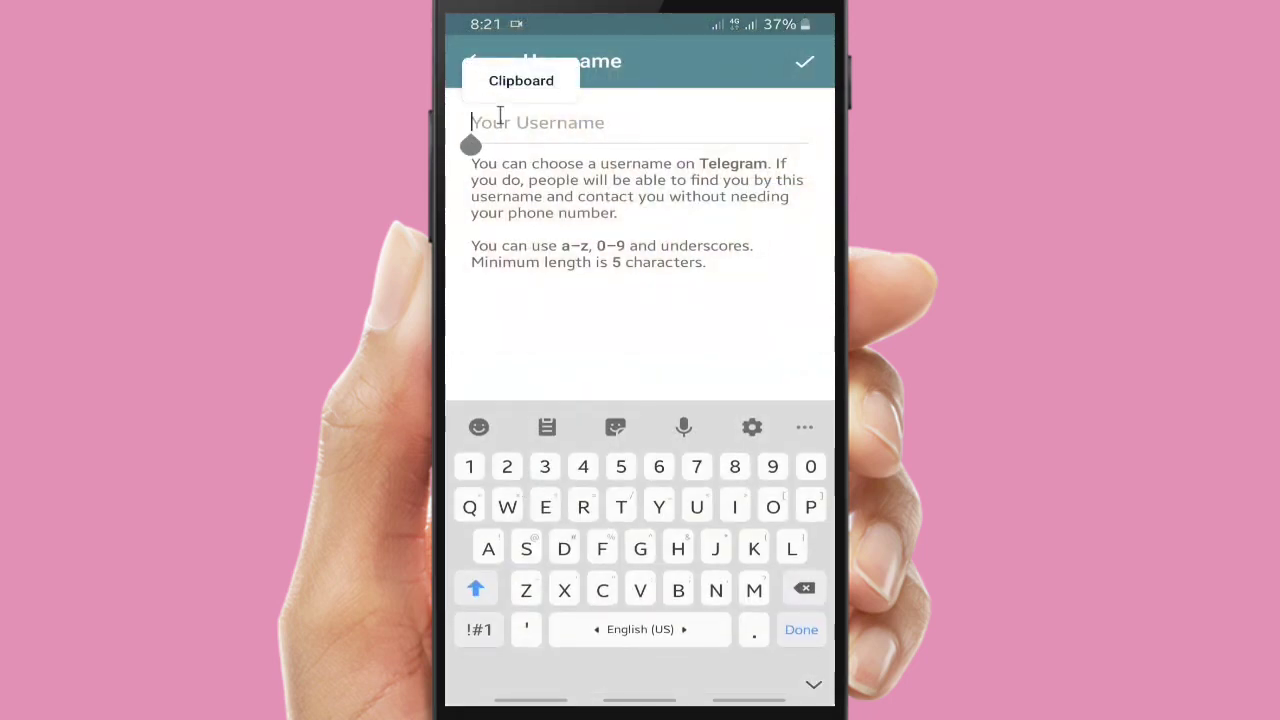
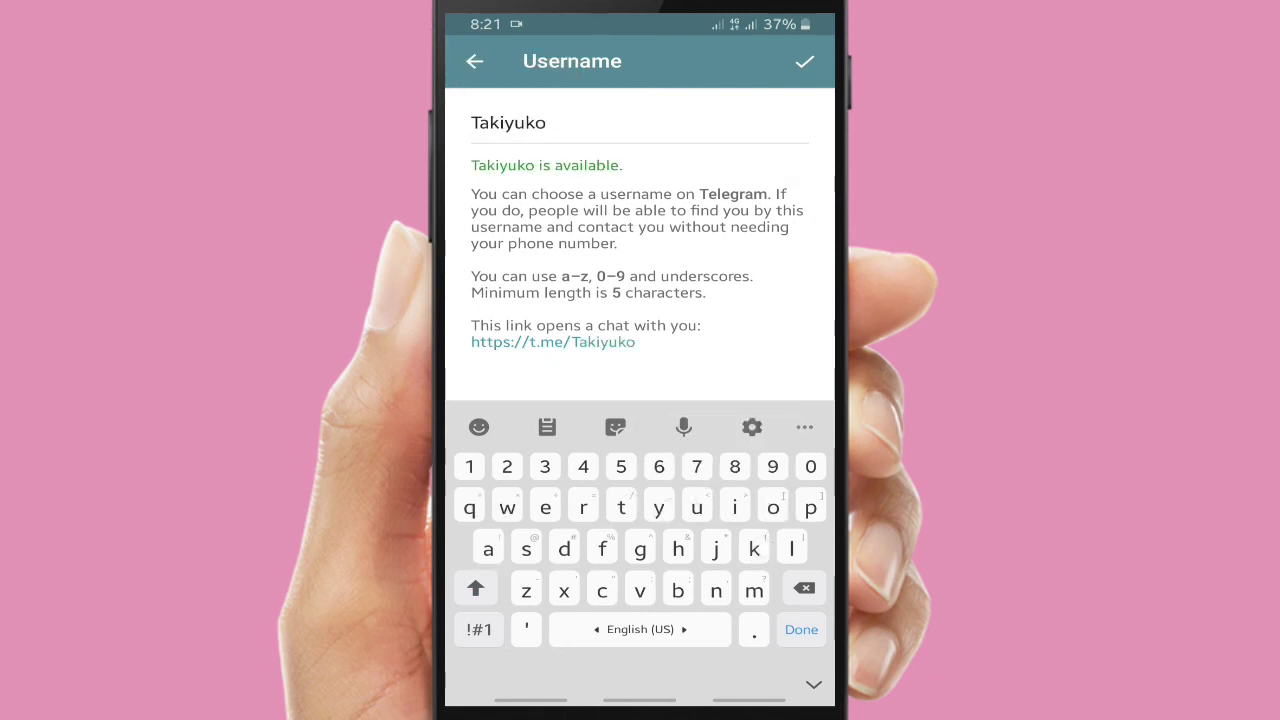
pyautogui.click(804, 61)
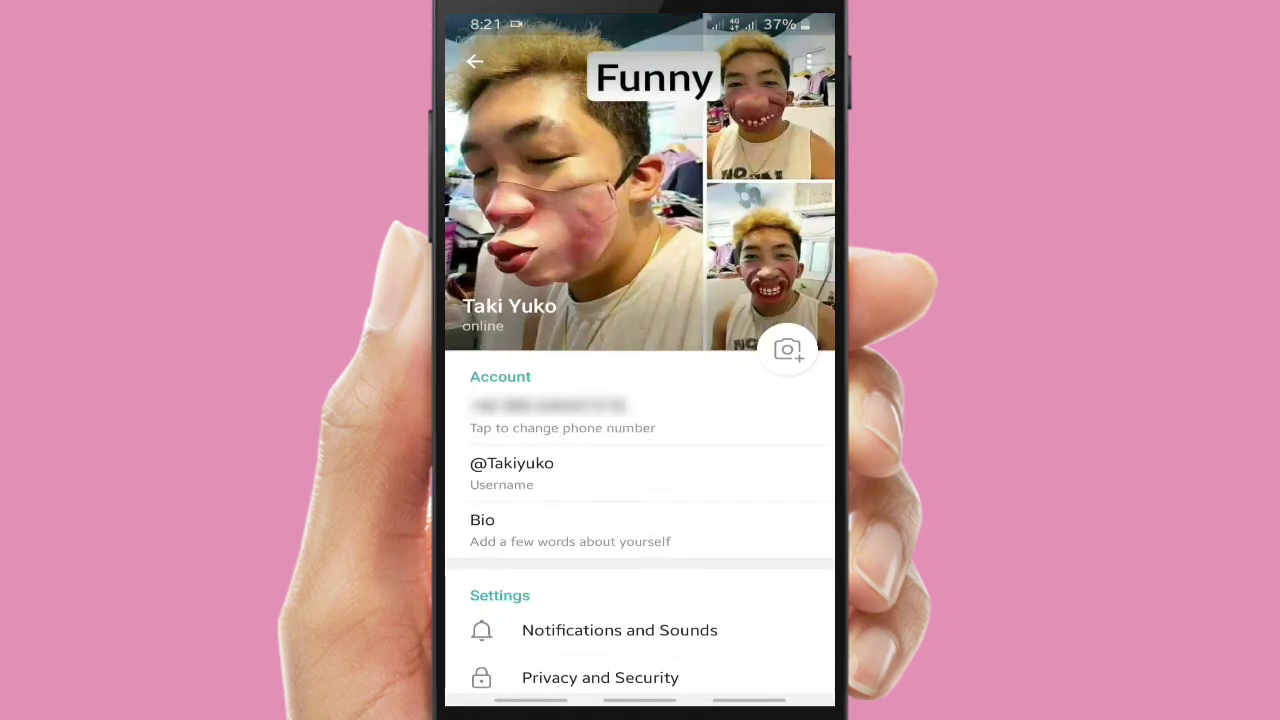
pyautogui.click(560, 466)
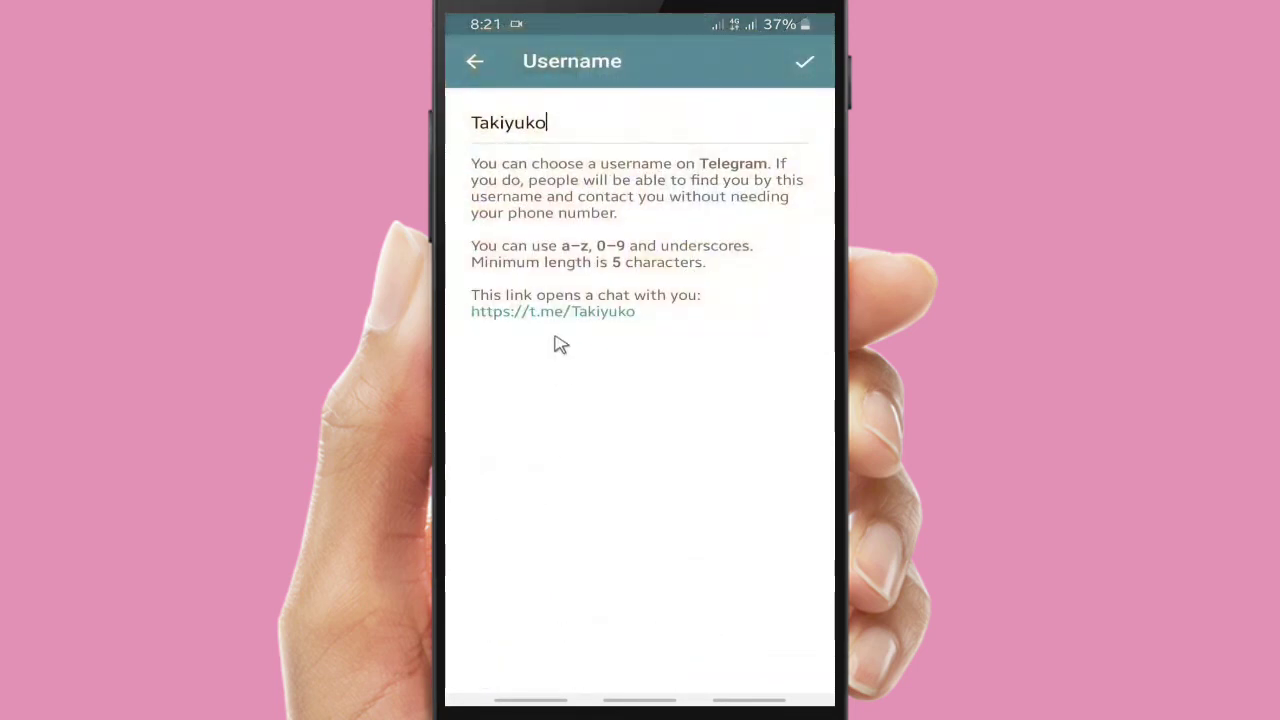
pyautogui.click(513, 123)
pyautogui.press('BackSpace')
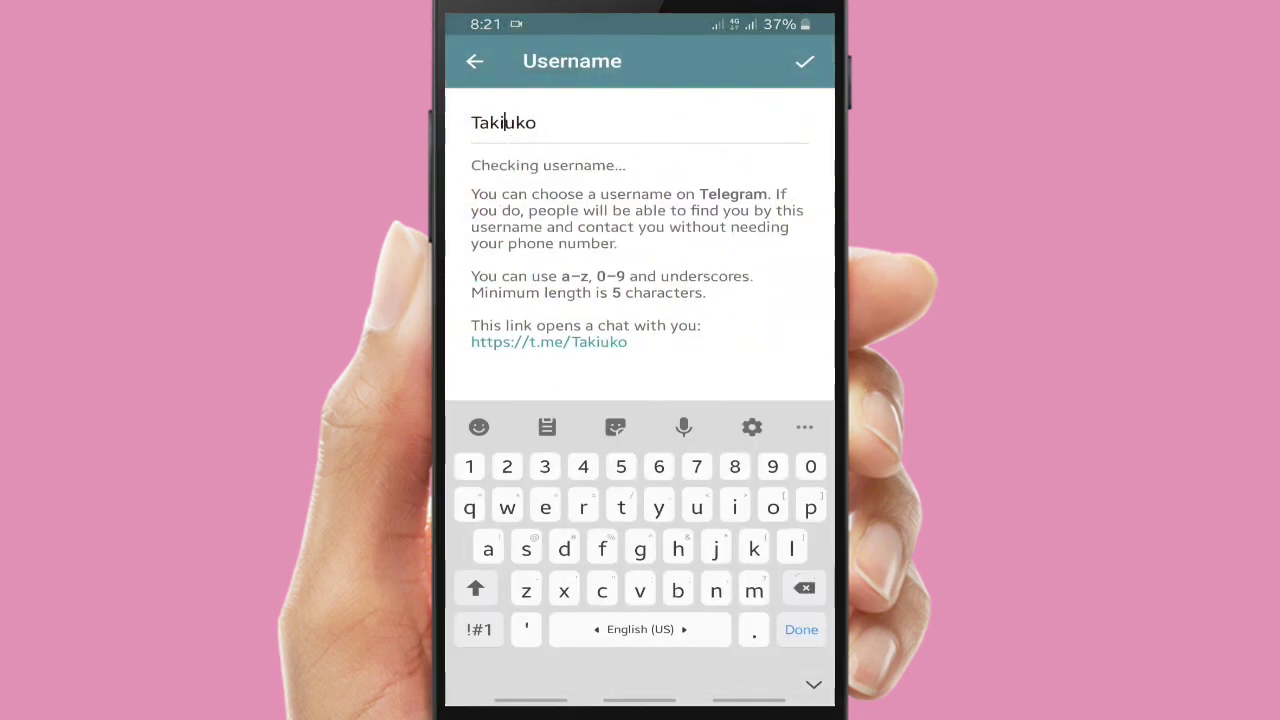
pyautogui.write('Y')
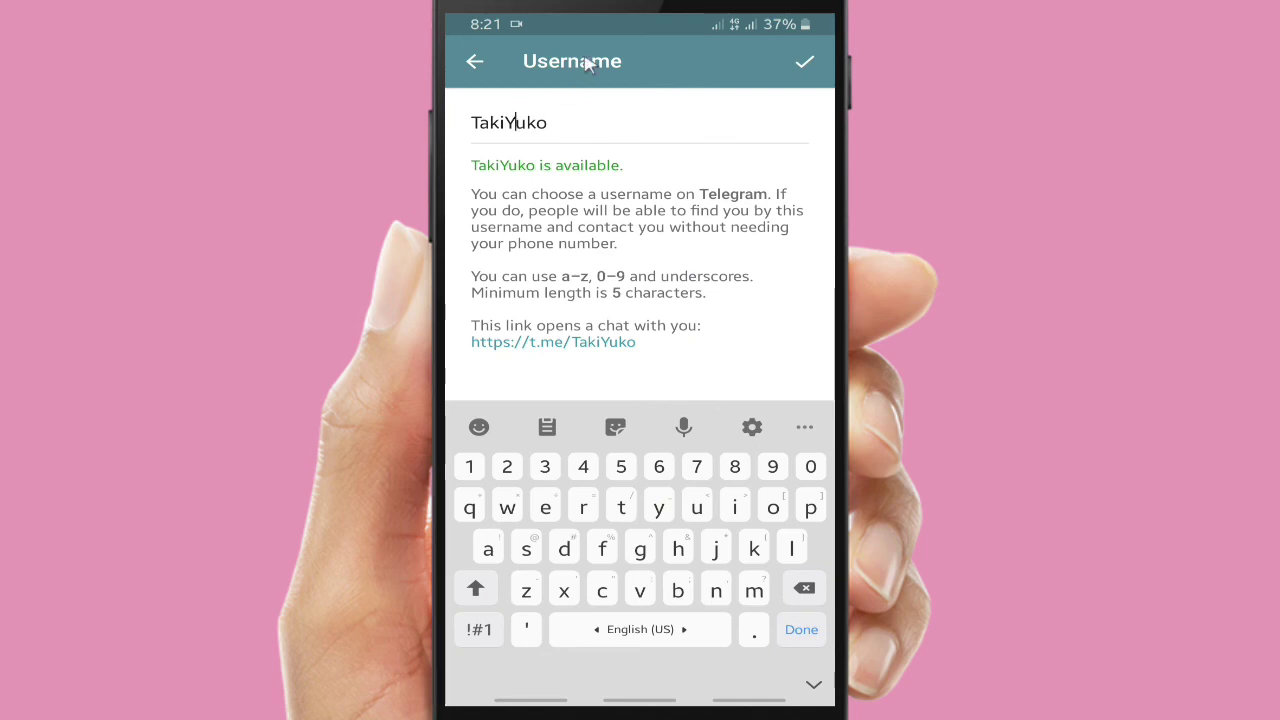
pyautogui.click(812, 61)
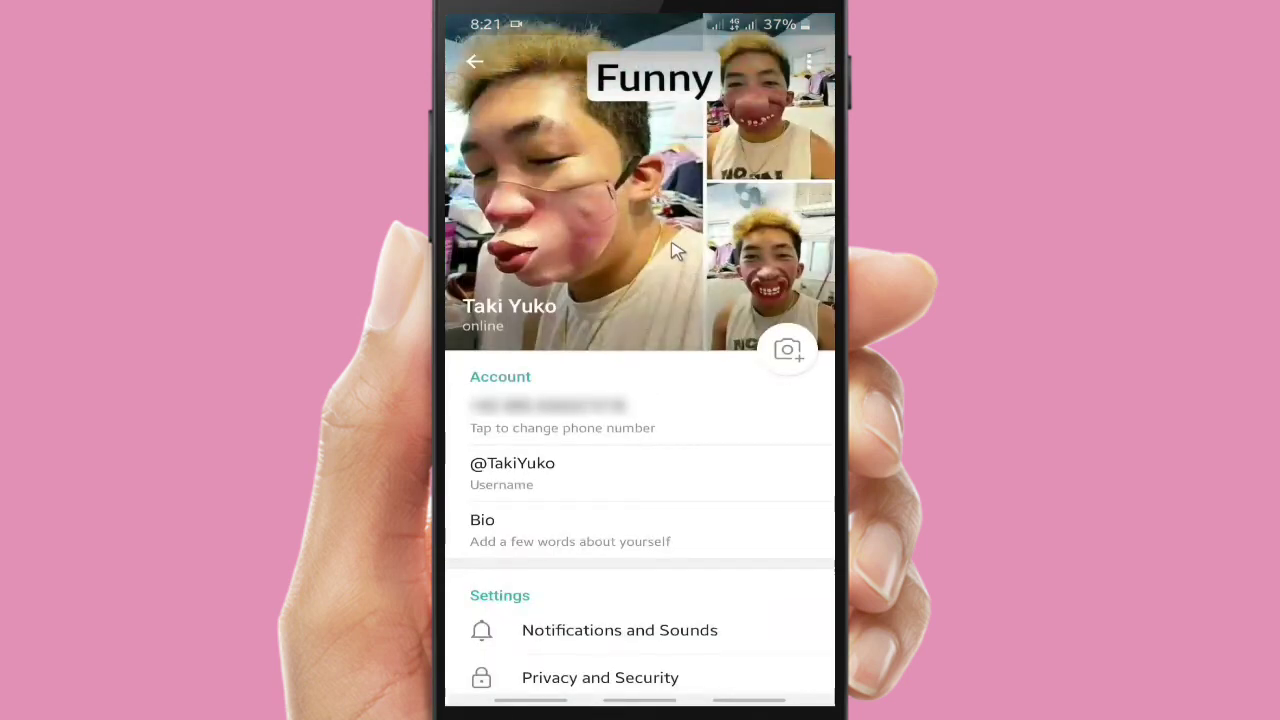
pyautogui.click(562, 532)
# Enter and save the bio "Hi, it's me Taki"
pyautogui.write('Hi')
pyautogui.click(479, 629)
pyautogui.write(',')
pyautogui.click(479, 629)
pyautogui.click(479, 629)
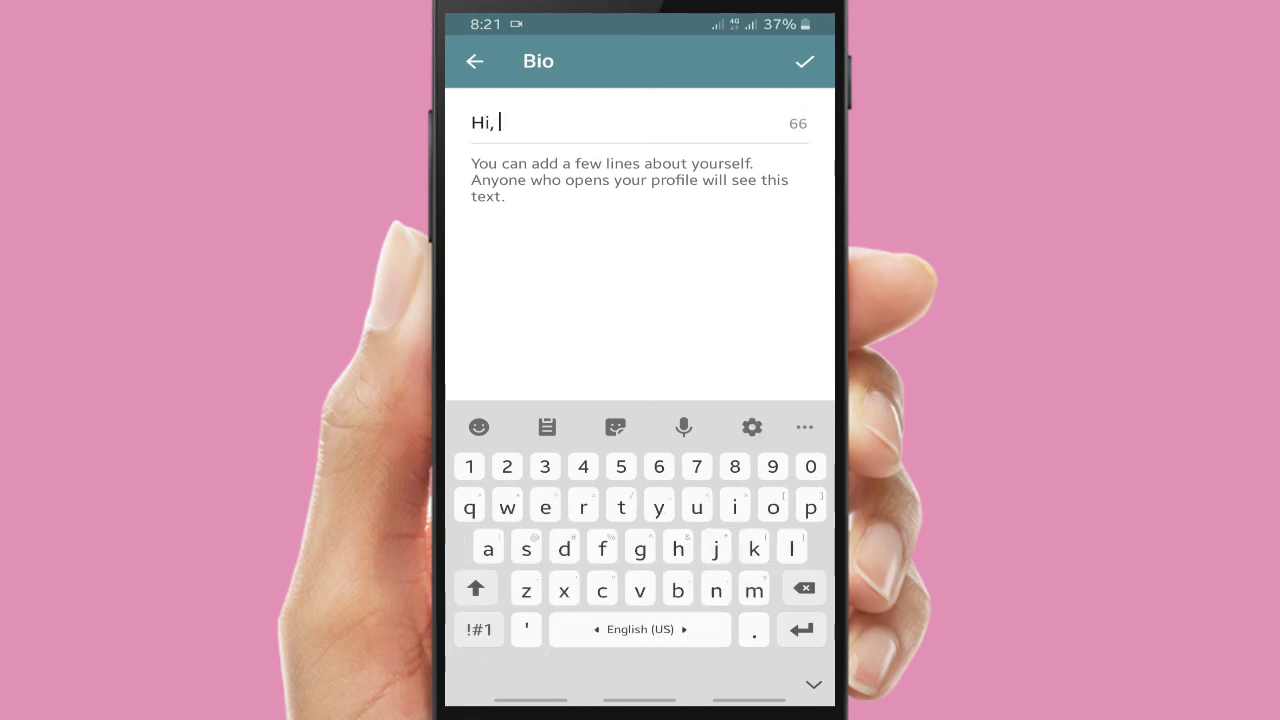
pyautogui.write('o')
pyautogui.press('BackSpace')
pyautogui.write('it')
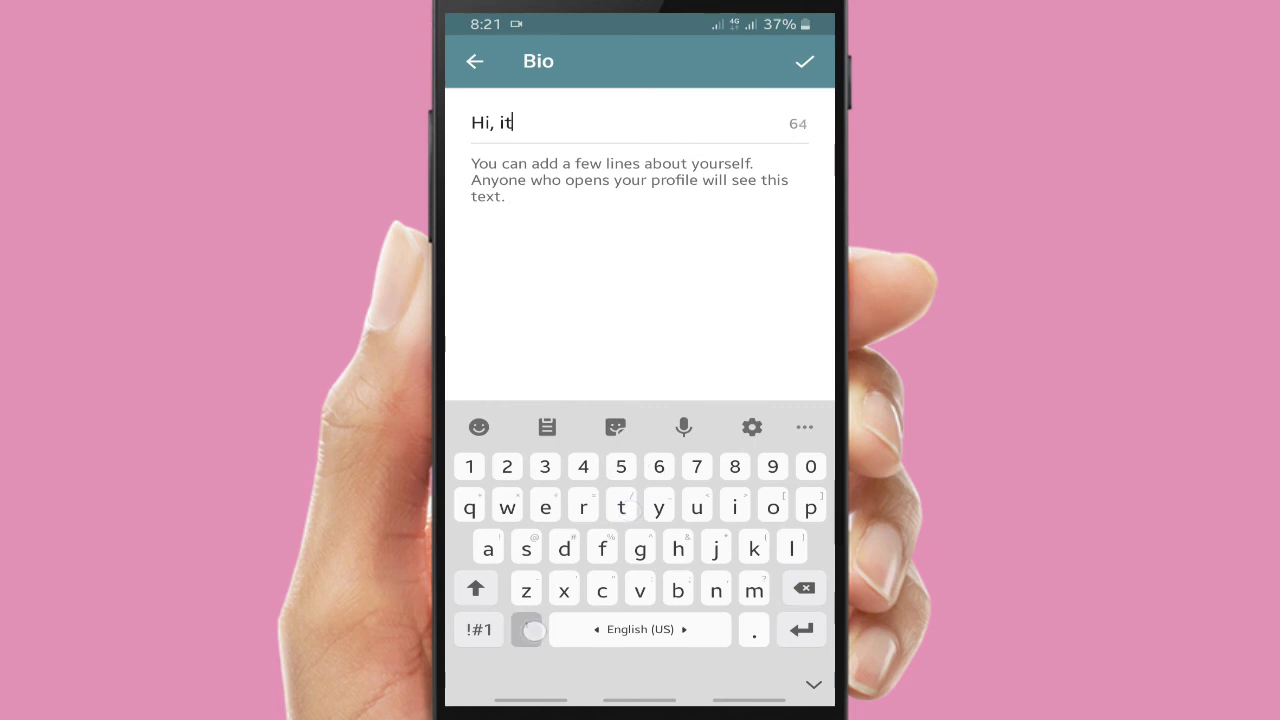
pyautogui.write("'s me")
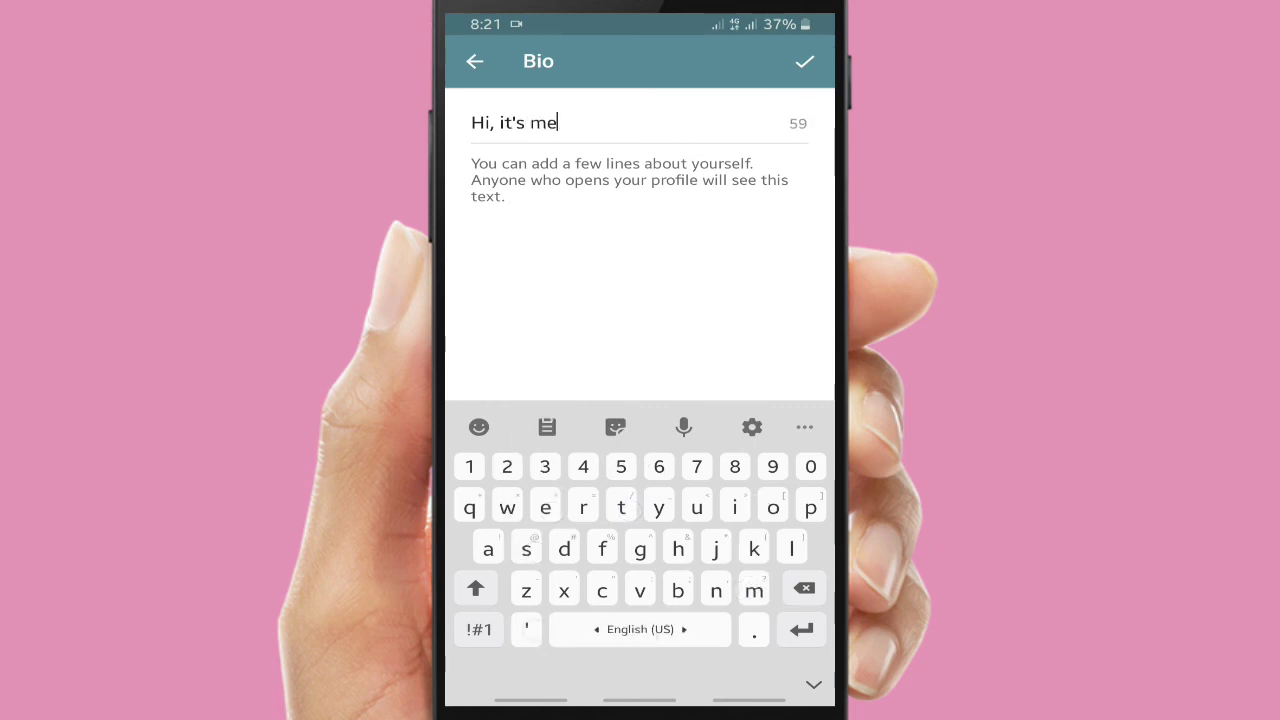
pyautogui.write('Taki')
pyautogui.click(805, 65)
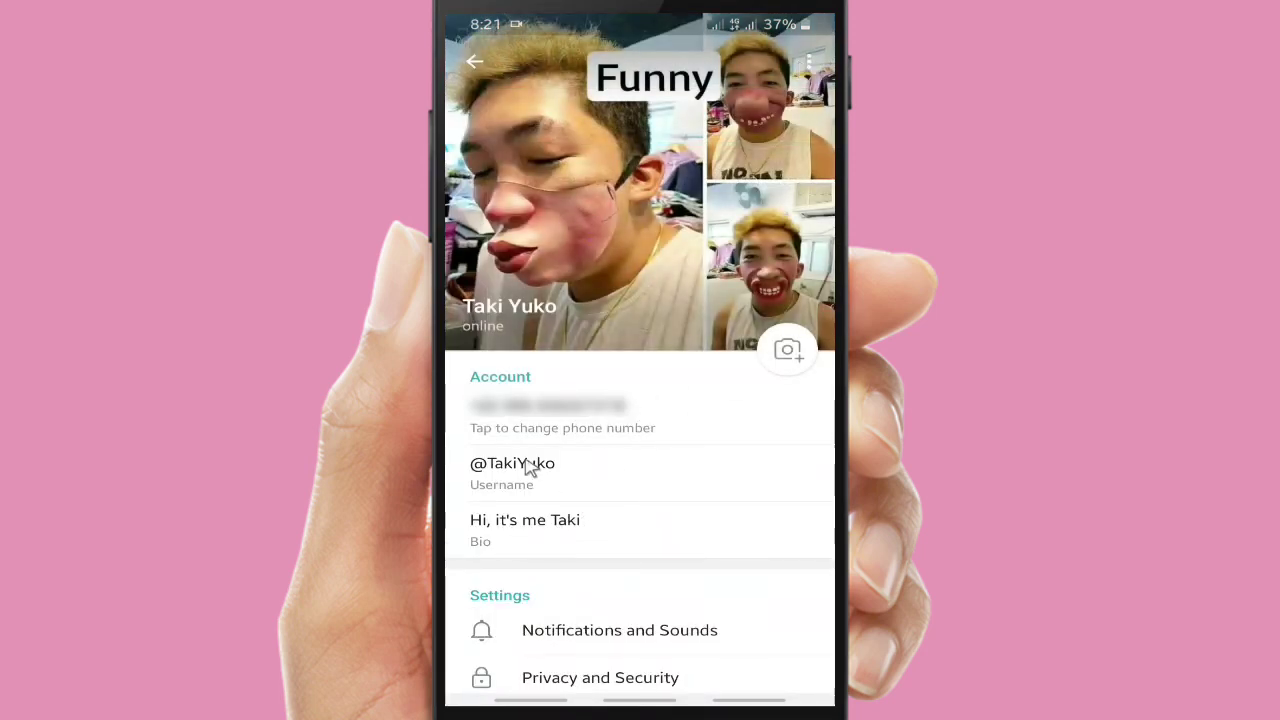
# Scroll through the profile settings and return to the chat list
pyautogui.scroll(-5, 746, 563)
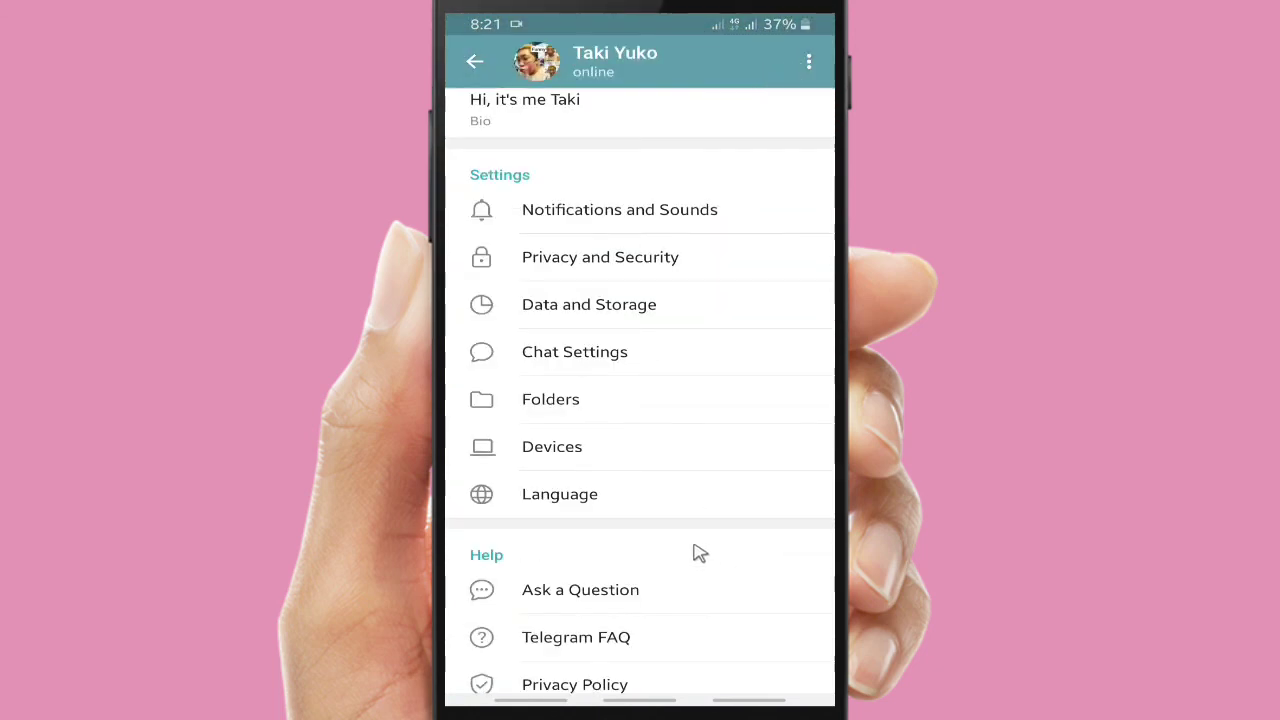
pyautogui.scroll(-1, 606, 394)
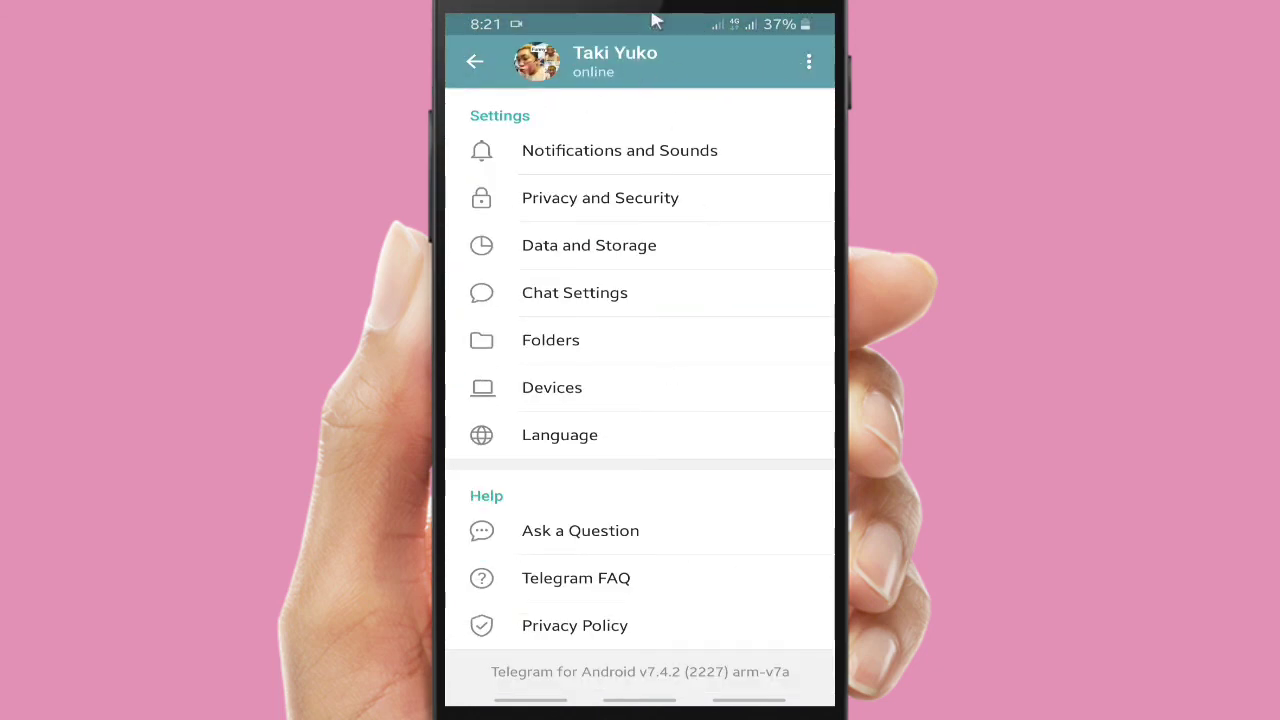
pyautogui.click(478, 62)
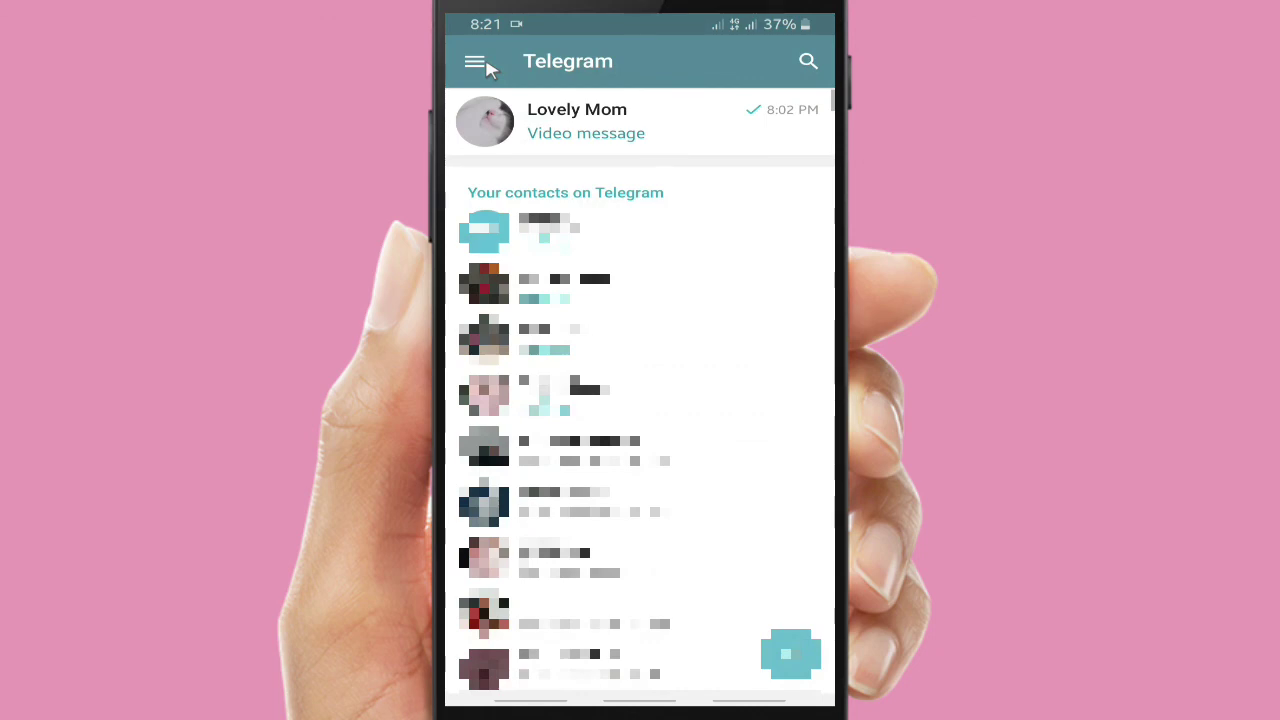